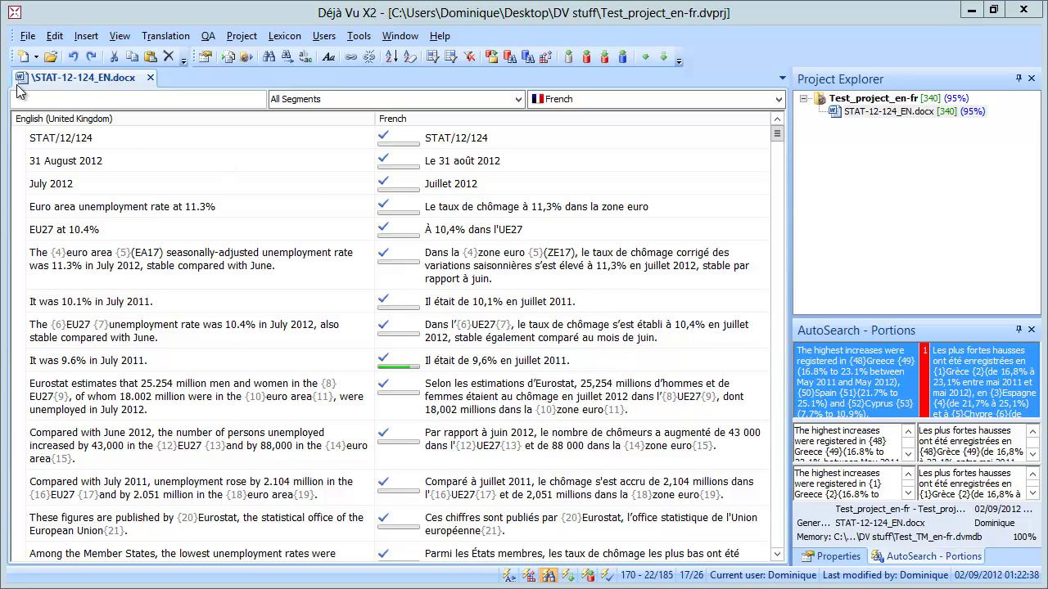
Examine the available segment status options and the status and match indicators of the French segments, including the pending segment about Greece
left_click(54, 36)
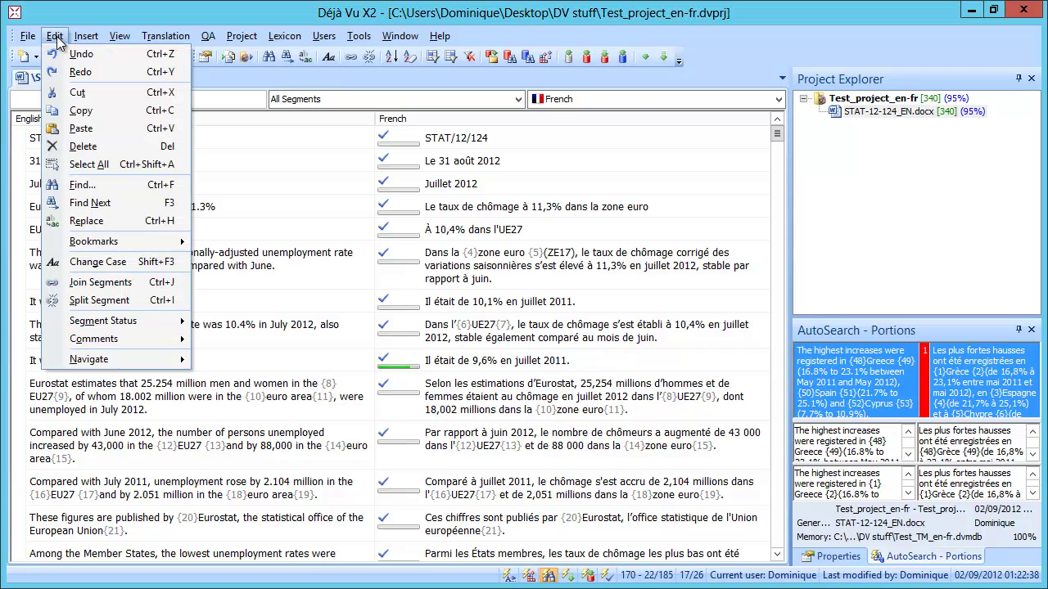
mouse_move(92, 328)
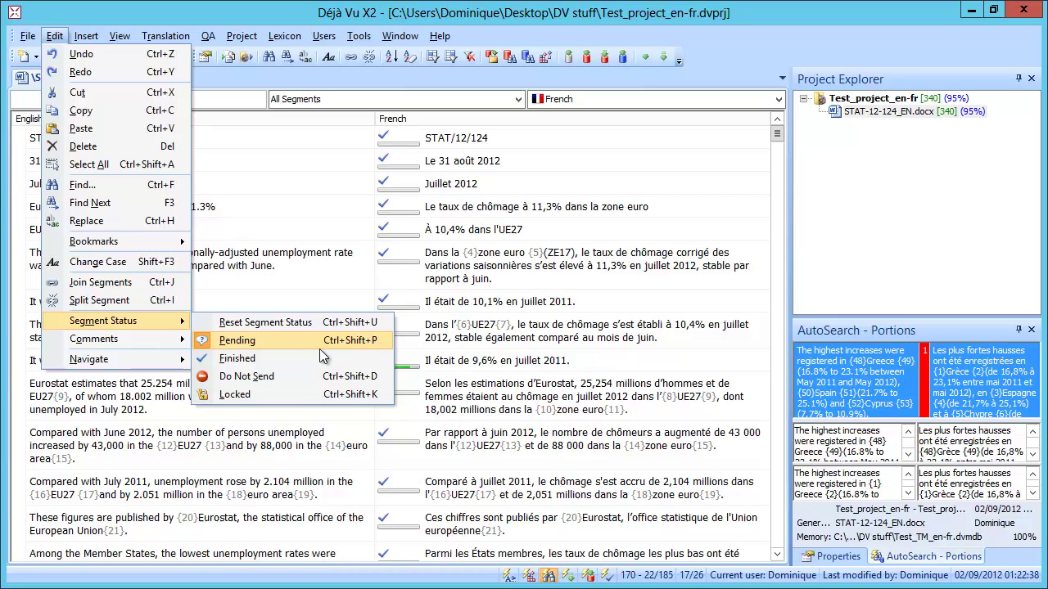
left_click(505, 319)
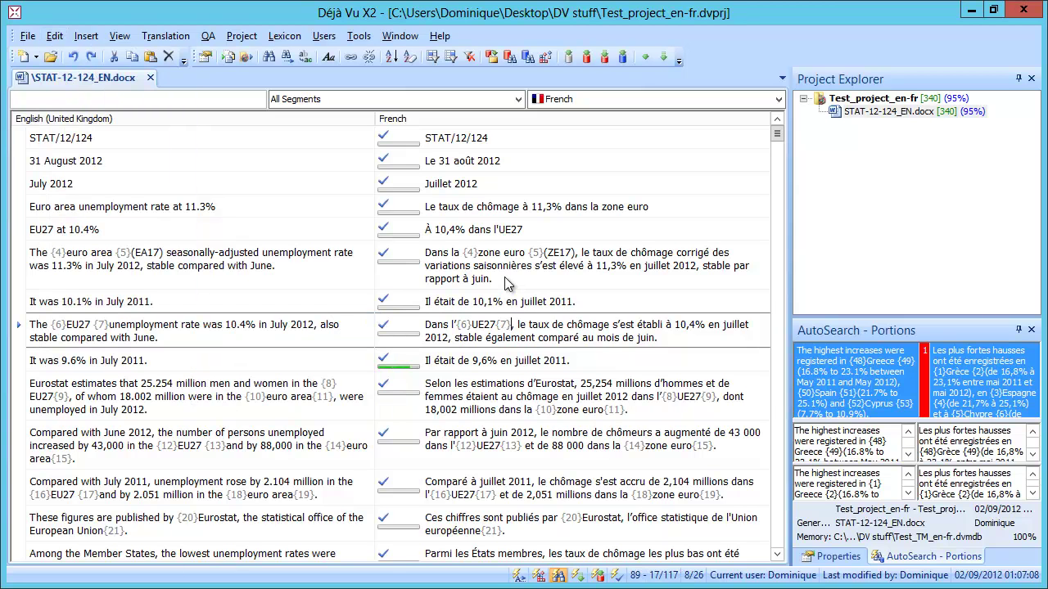
mouse_move(390, 142)
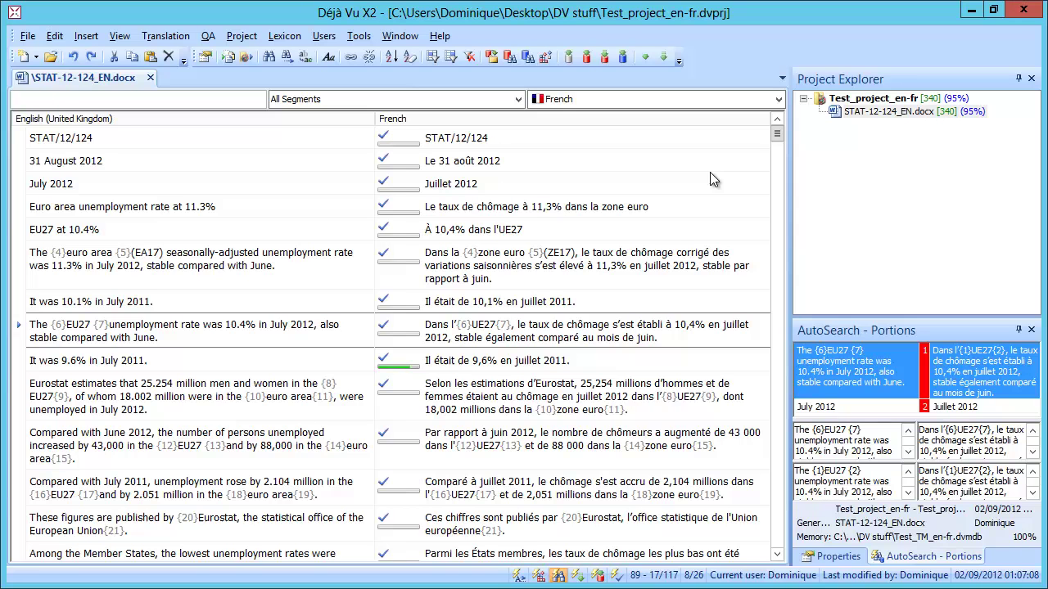
left_click(777, 555)
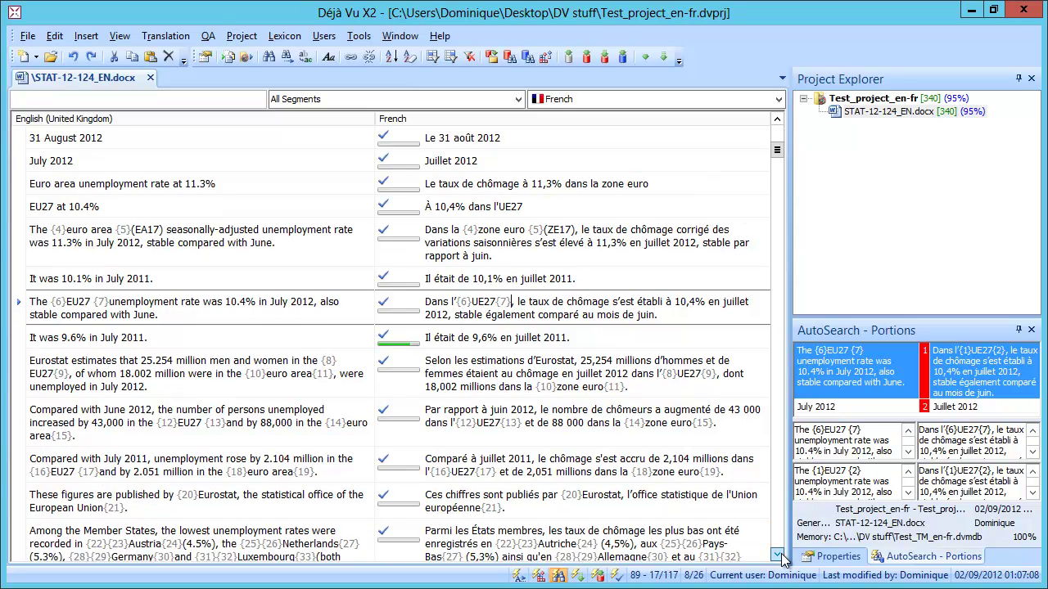
scroll(782, 559, "down", 5)
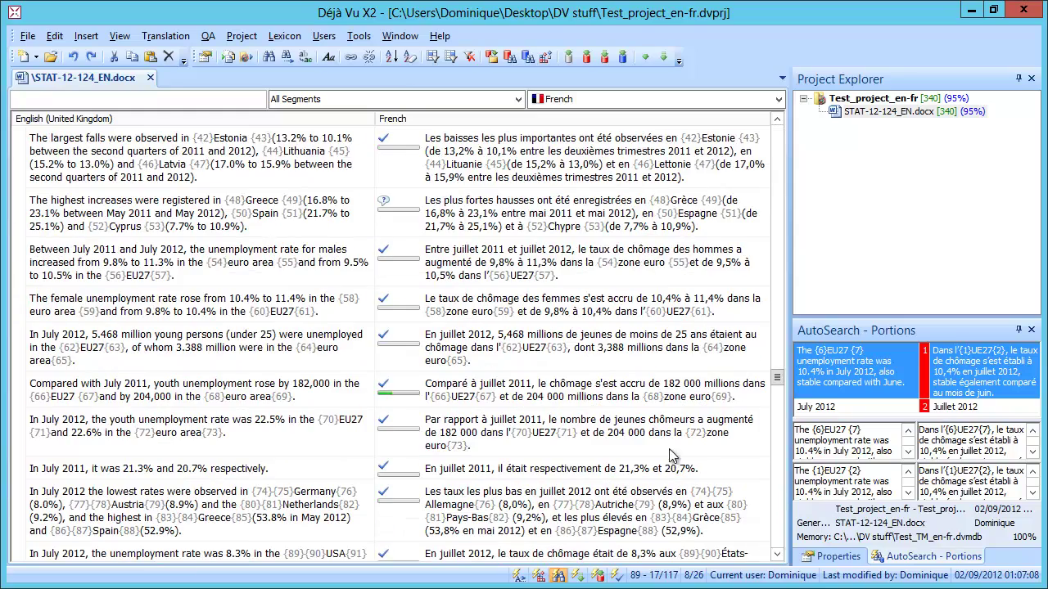
left_click(428, 211)
mouse_move(387, 208)
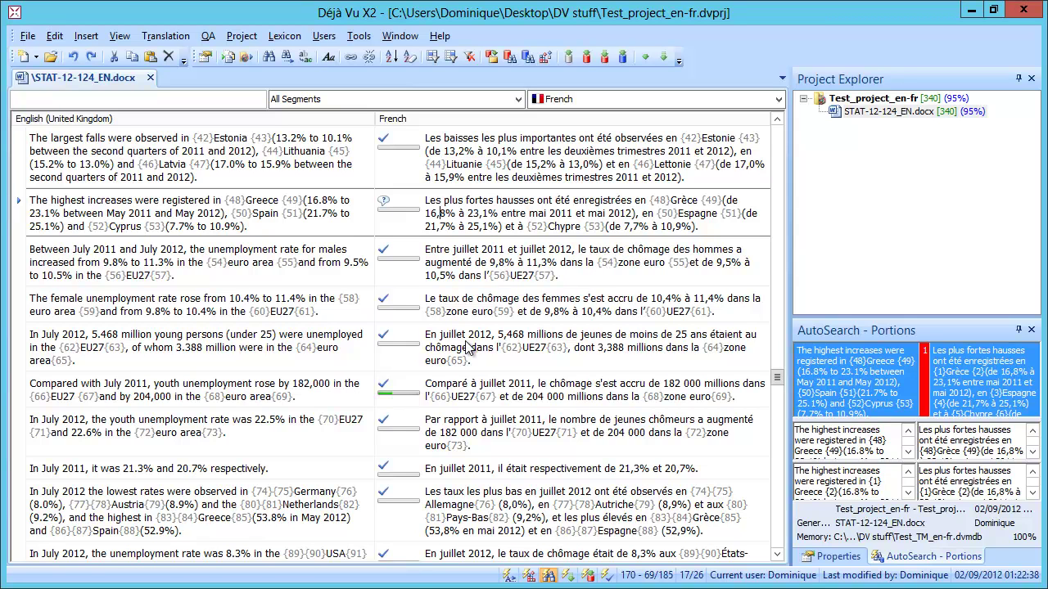
mouse_move(414, 383)
left_click_drag(776, 378, 776, 247)
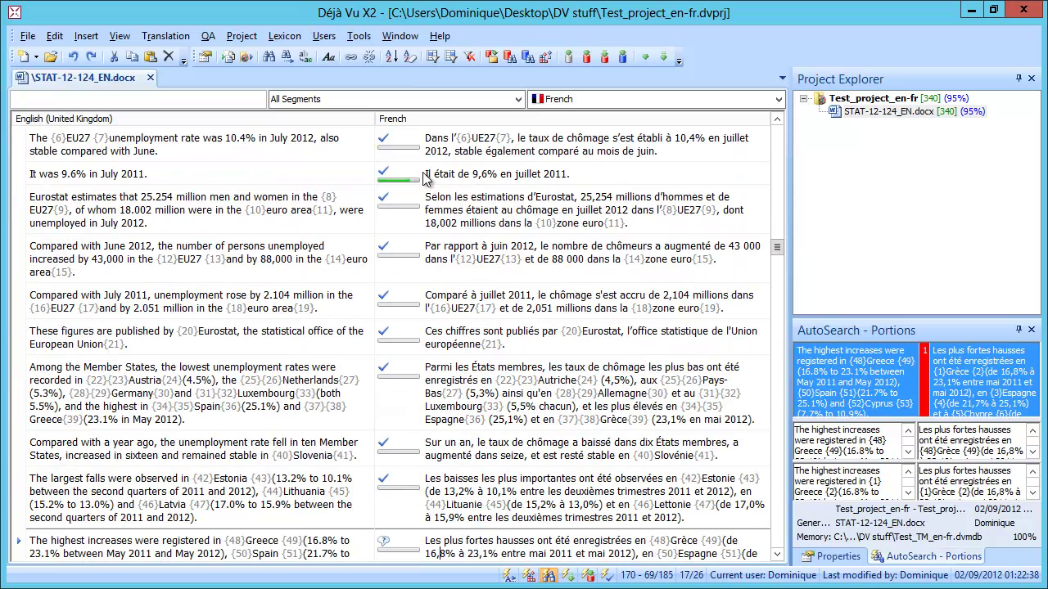
mouse_move(403, 185)
Start an External View export of the current file and set its destination to Test_project_en-fr.rtf in the Documents folder
left_click(29, 37)
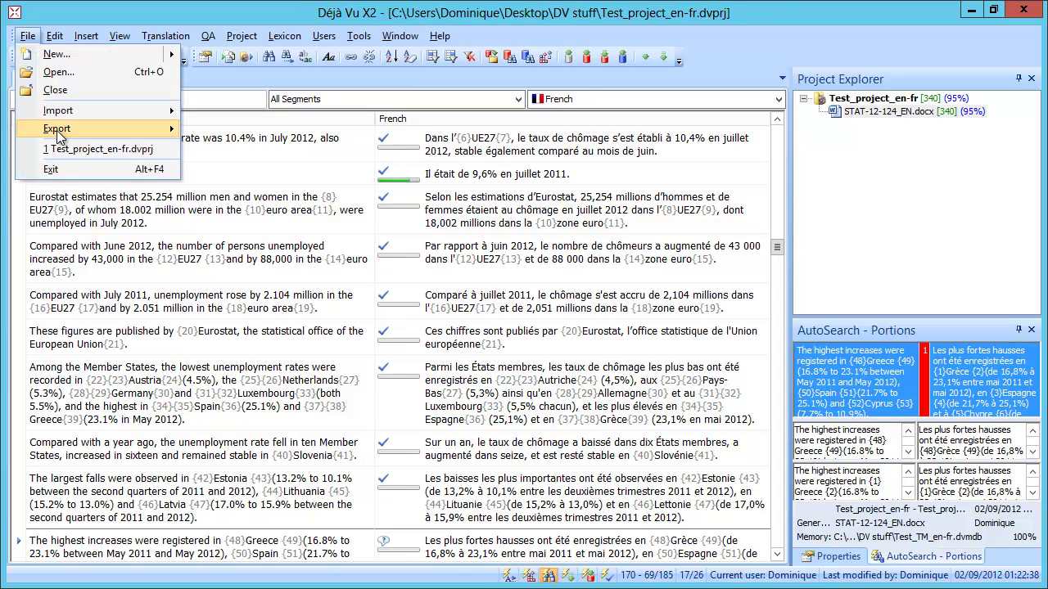
mouse_move(59, 133)
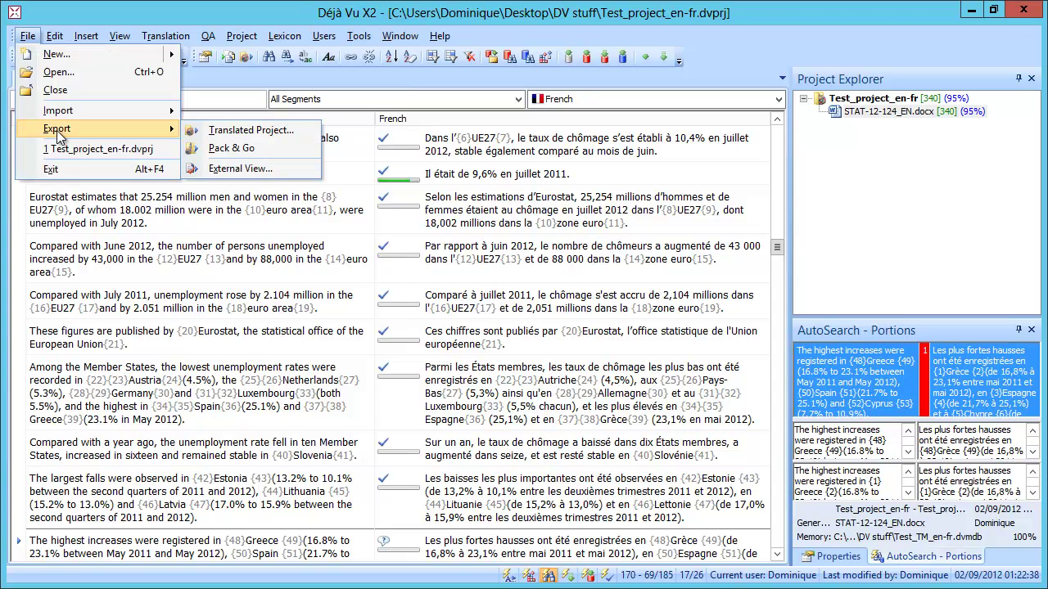
left_click(280, 167)
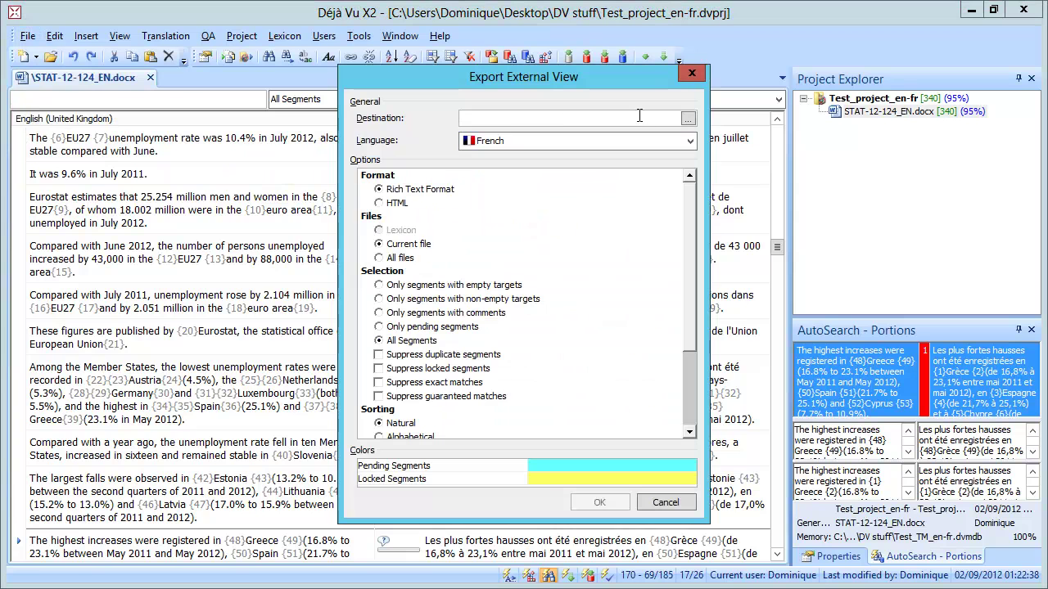
left_click(686, 121)
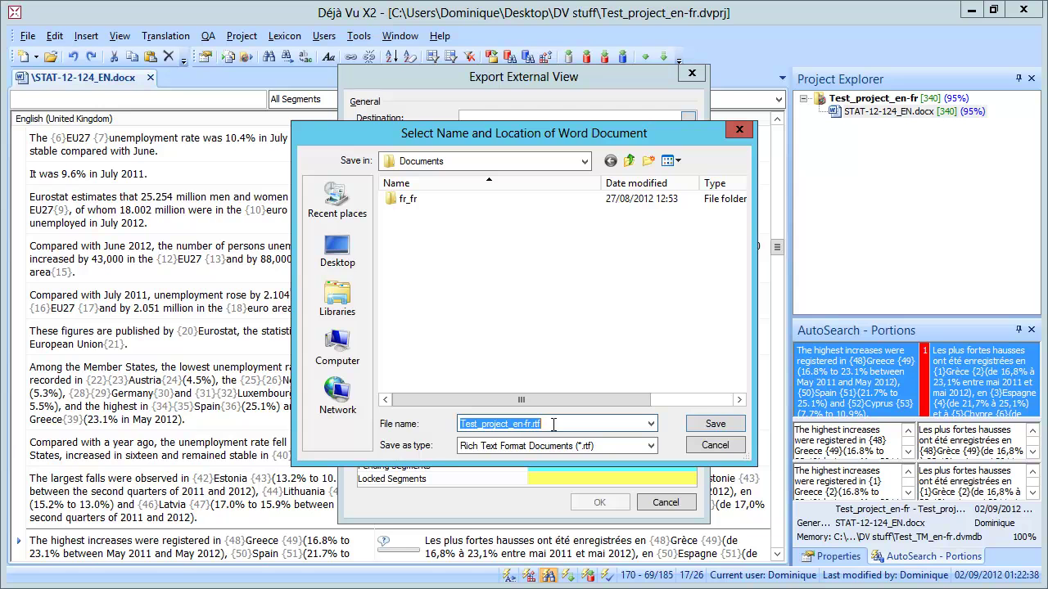
left_click(715, 424)
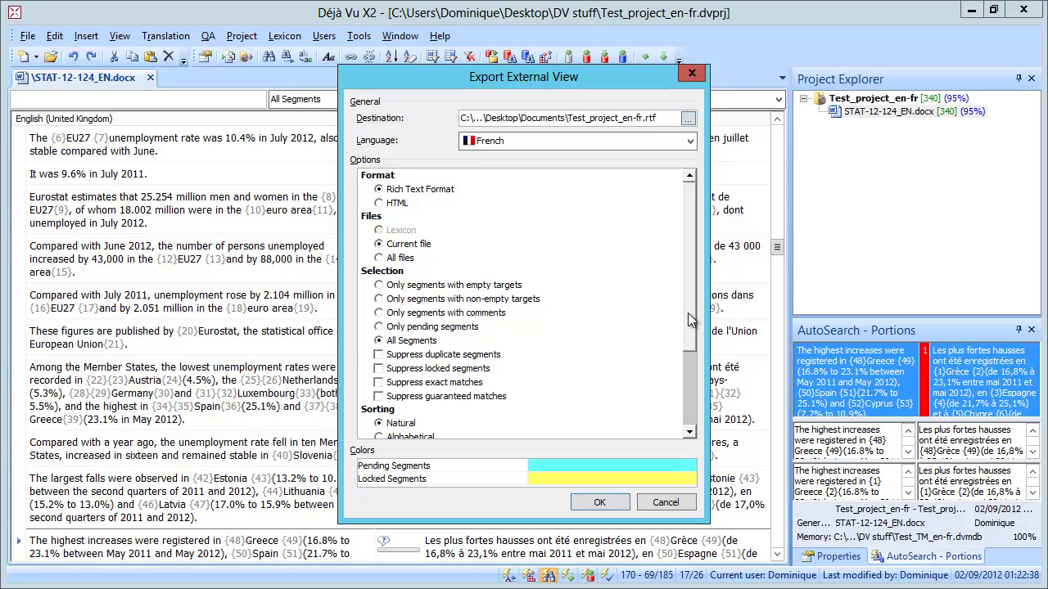
Run the external view export for all segments with segment IDs and status as color, and close the export dialog
left_click_drag(687, 312, 681, 379)
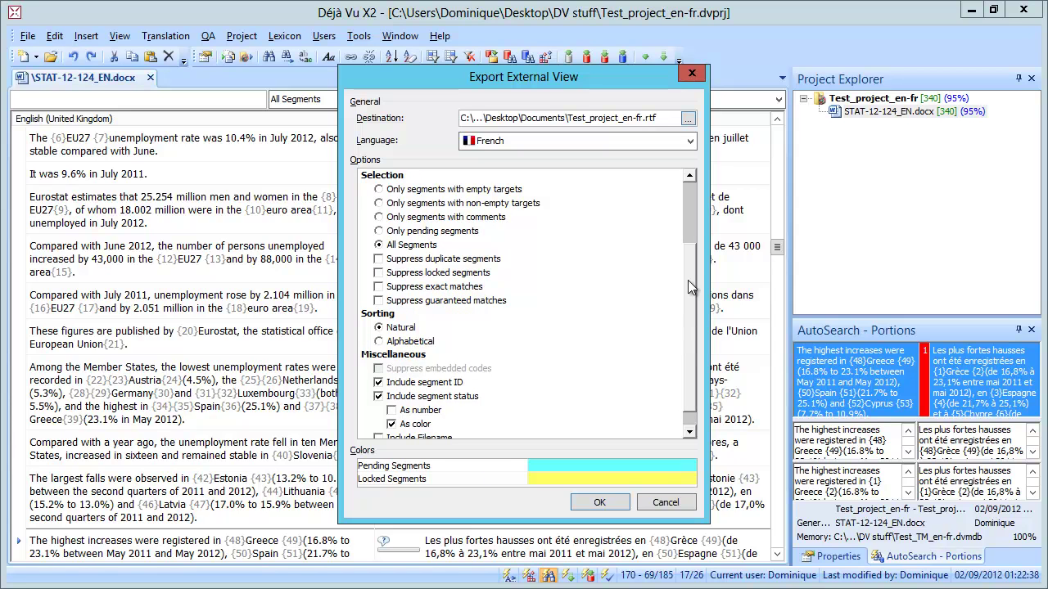
scroll(684, 295, "down", 2)
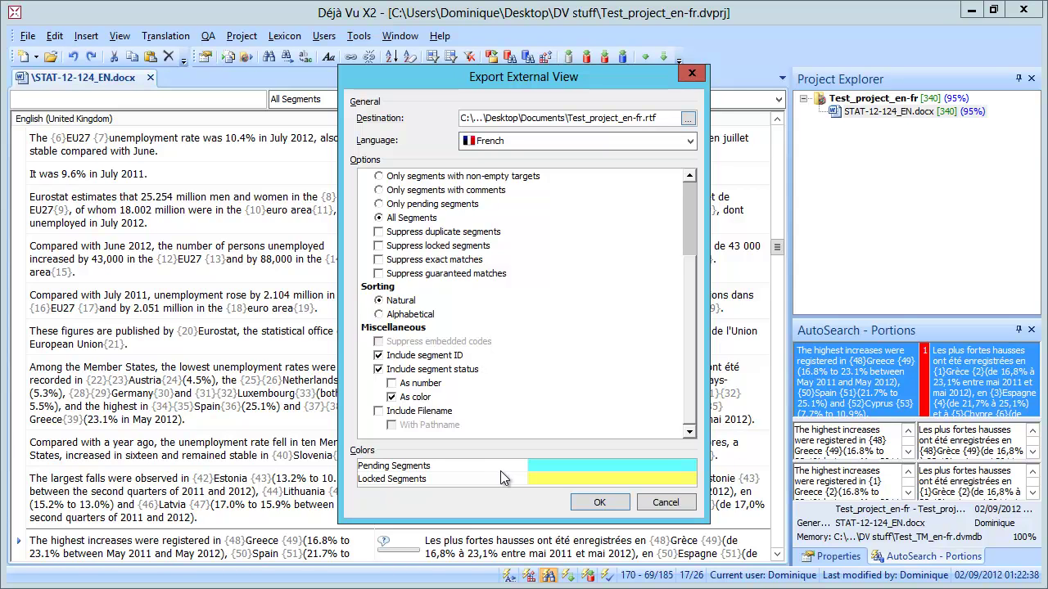
left_click(598, 504)
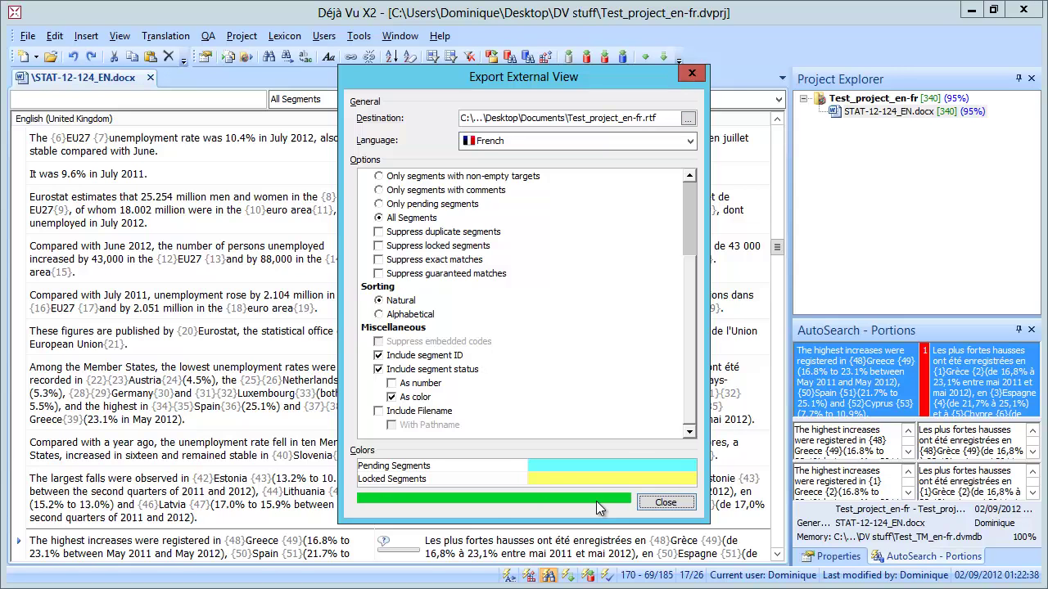
left_click(663, 502)
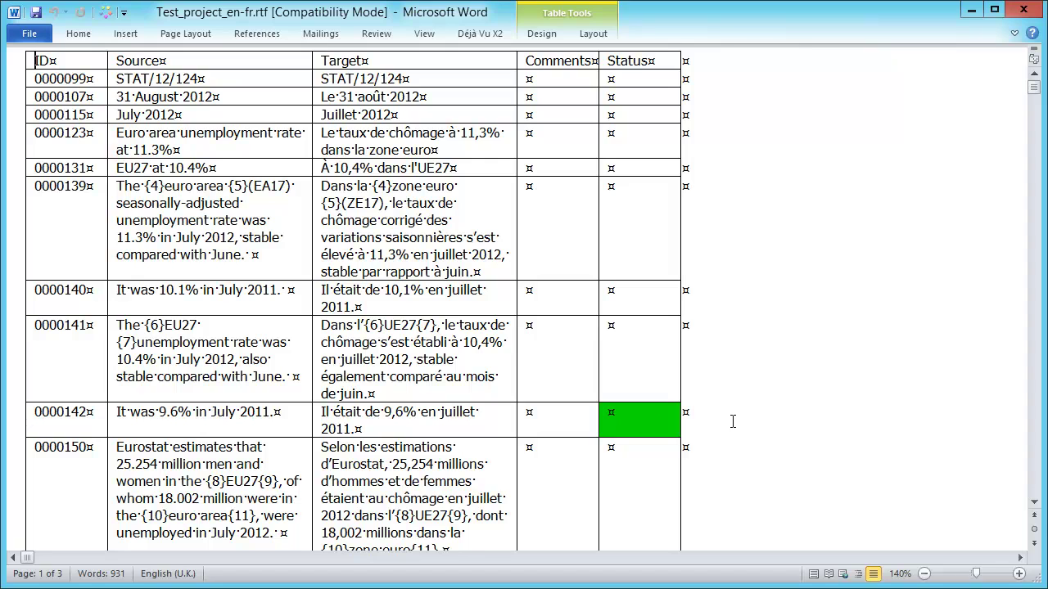
Examine the Status column colors throughout the exported Test_project_en-fr.rtf table in Microsoft Word
left_click(1033, 503)
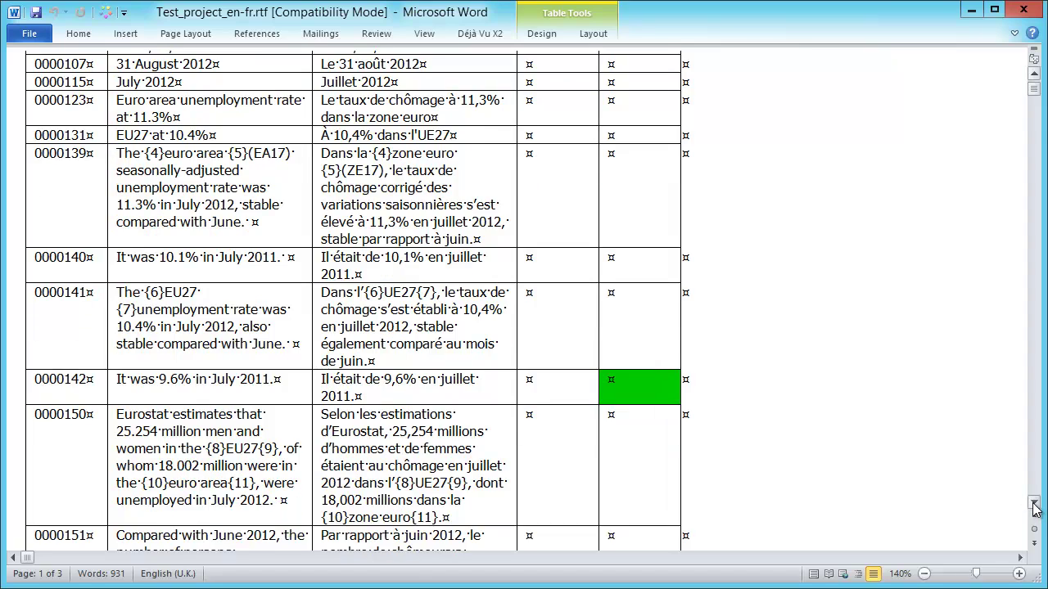
left_click_drag(1034, 506, 1034, 506)
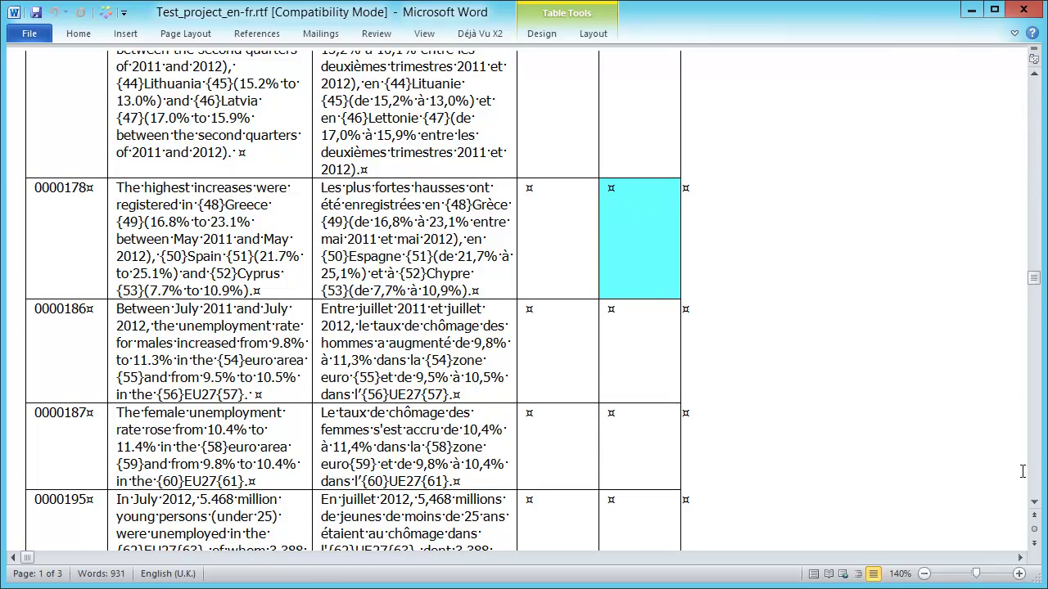
left_click_drag(1034, 286, 1030, 396)
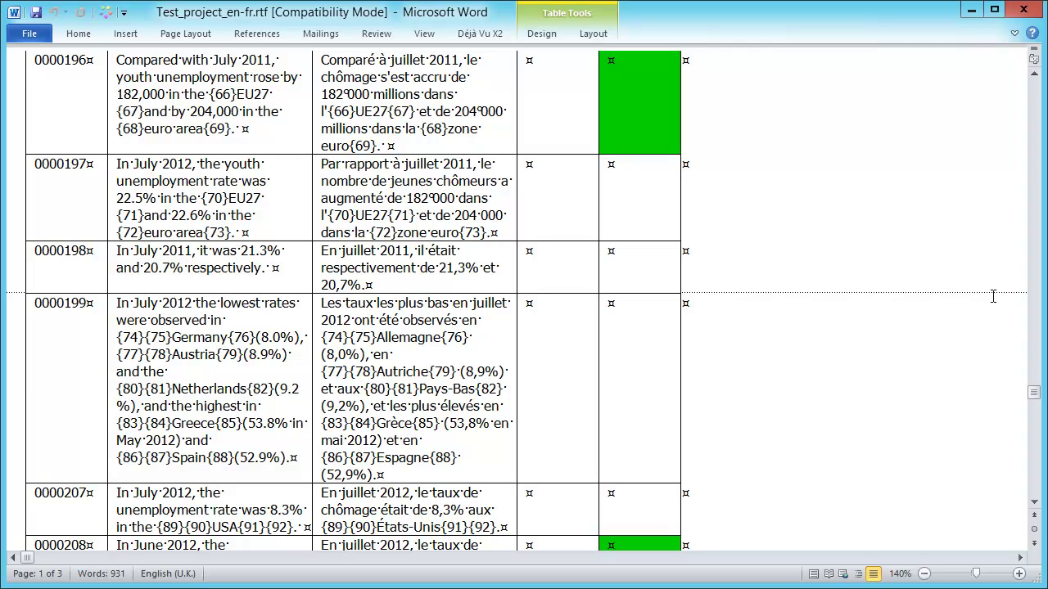
left_click_drag(1033, 393, 1028, 200)
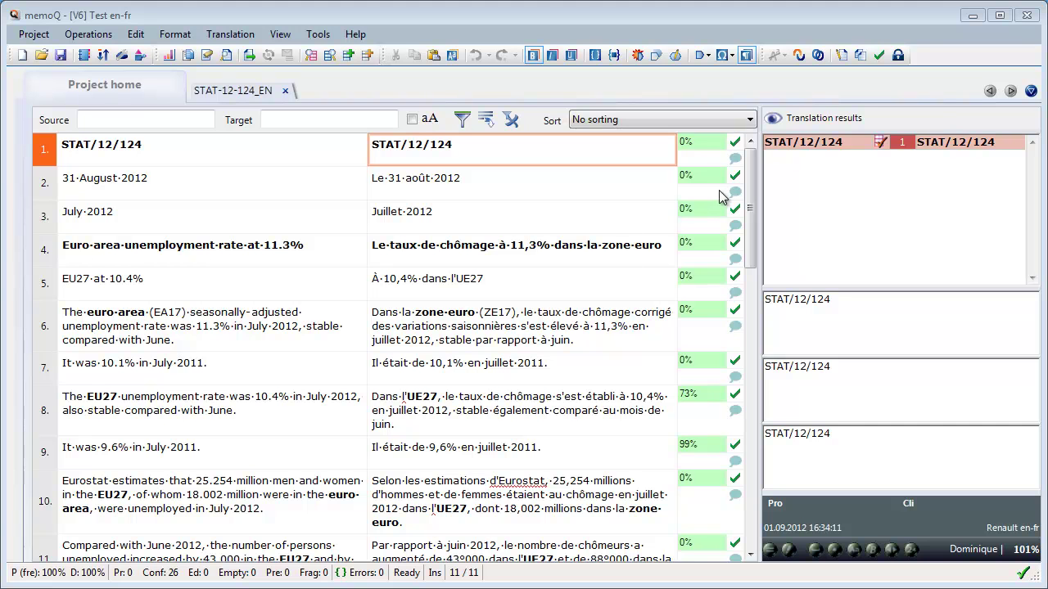
In memoQ, export STAT-12-124_EN as the two-column RTF STAT-12-124_EN_fre.rtf in the CAT-bilingual folder, including comments, segment status and locked segments
left_click_drag(754, 239, 761, 173)
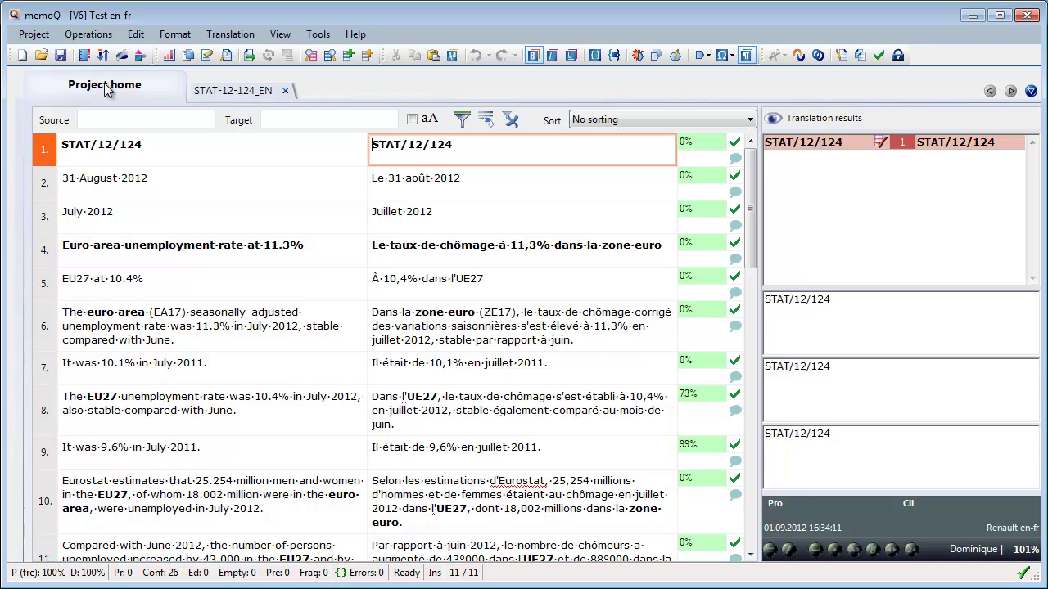
left_click(104, 82)
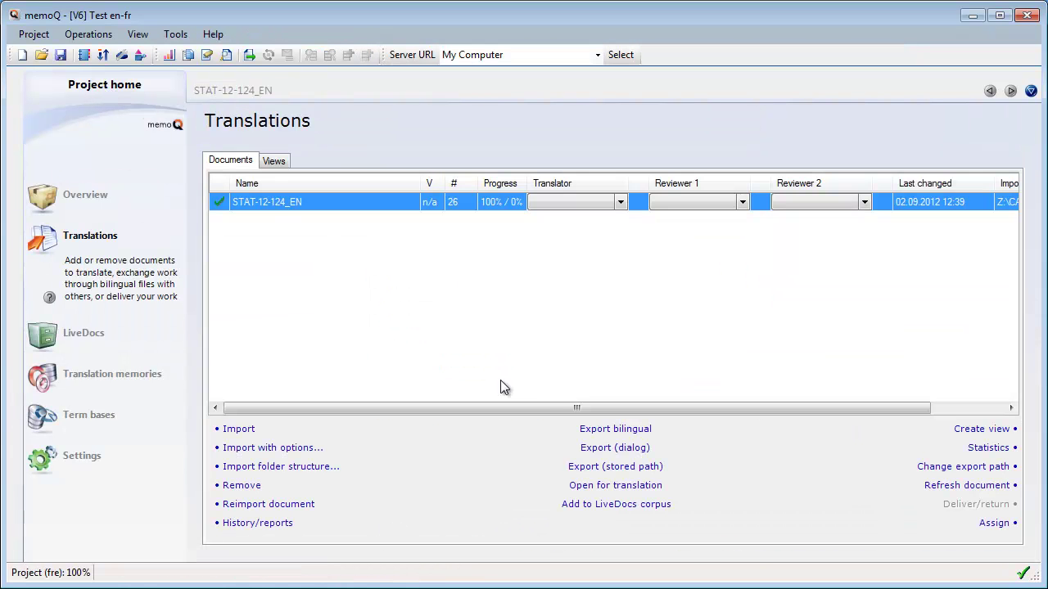
left_click(615, 431)
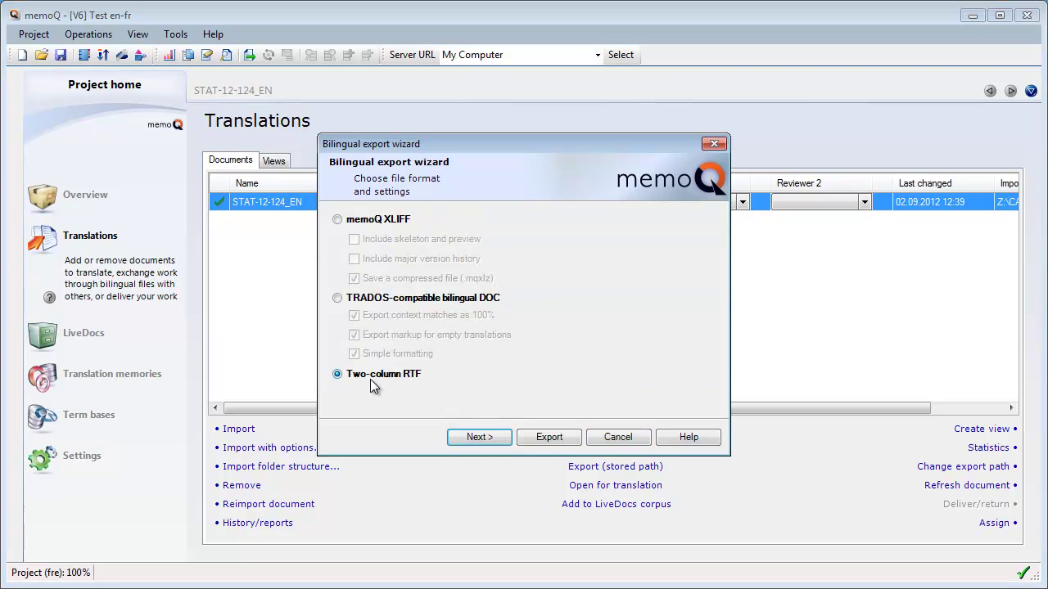
left_click(477, 440)
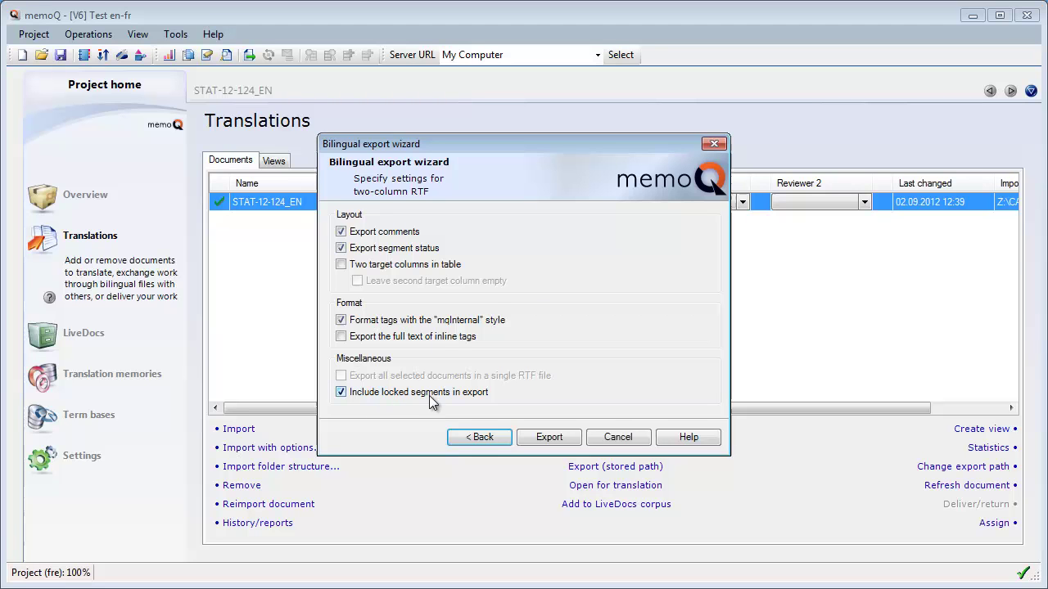
left_click(547, 436)
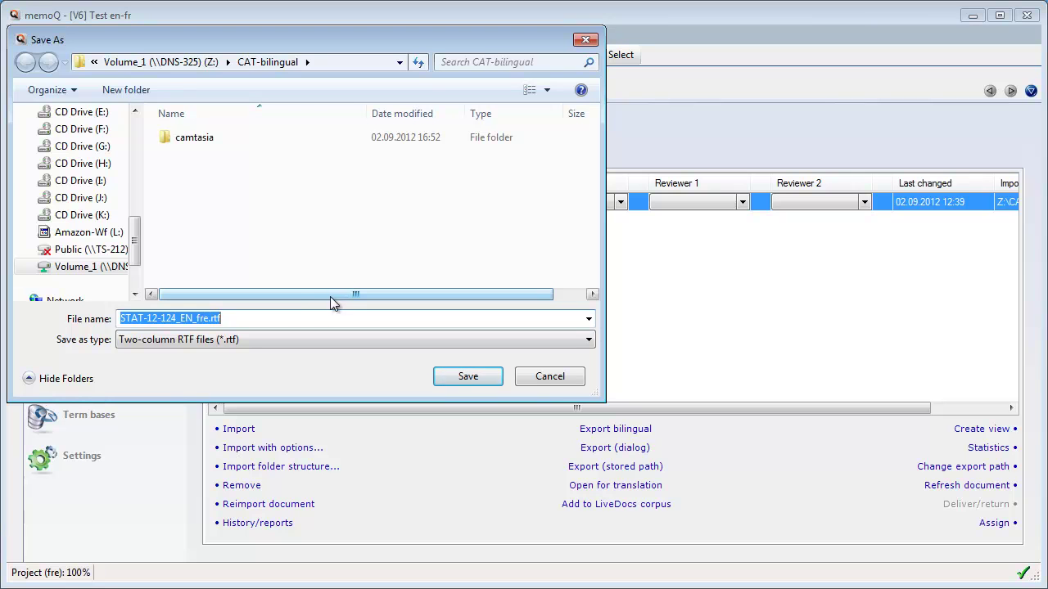
left_click(462, 373)
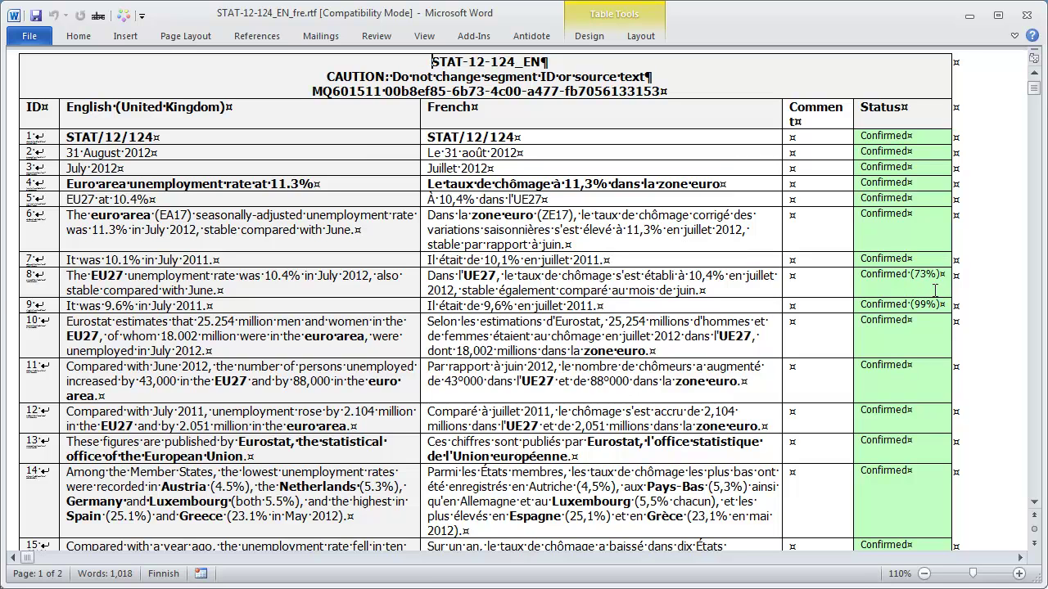
Examine the bilingual table in the exported STAT-12-124_EN_fre.rtf in Microsoft Word, from its header through its lower rows
left_click(540, 275)
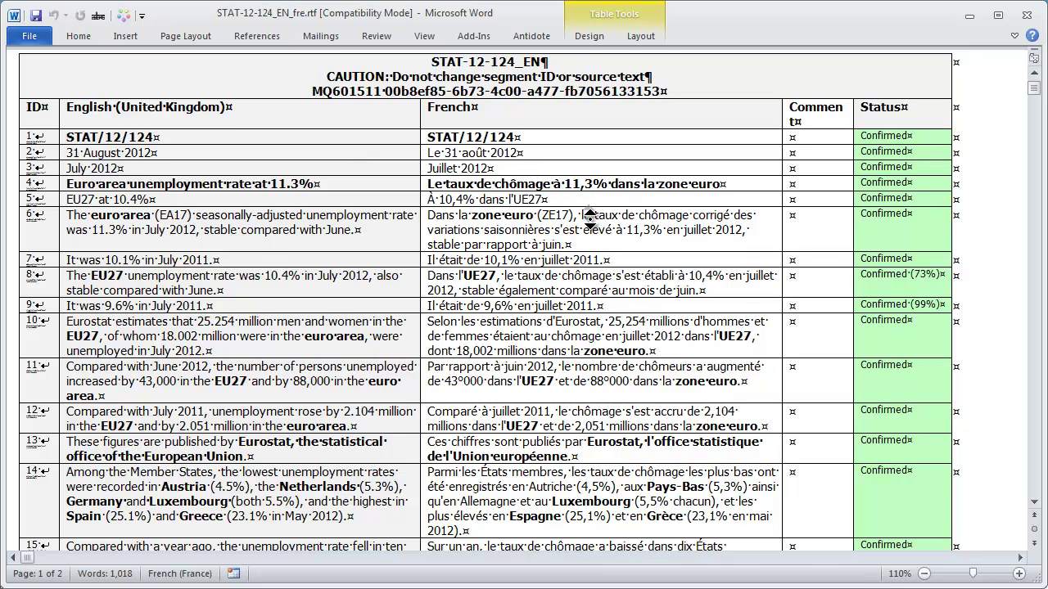
scroll(590, 223, "down", 1)
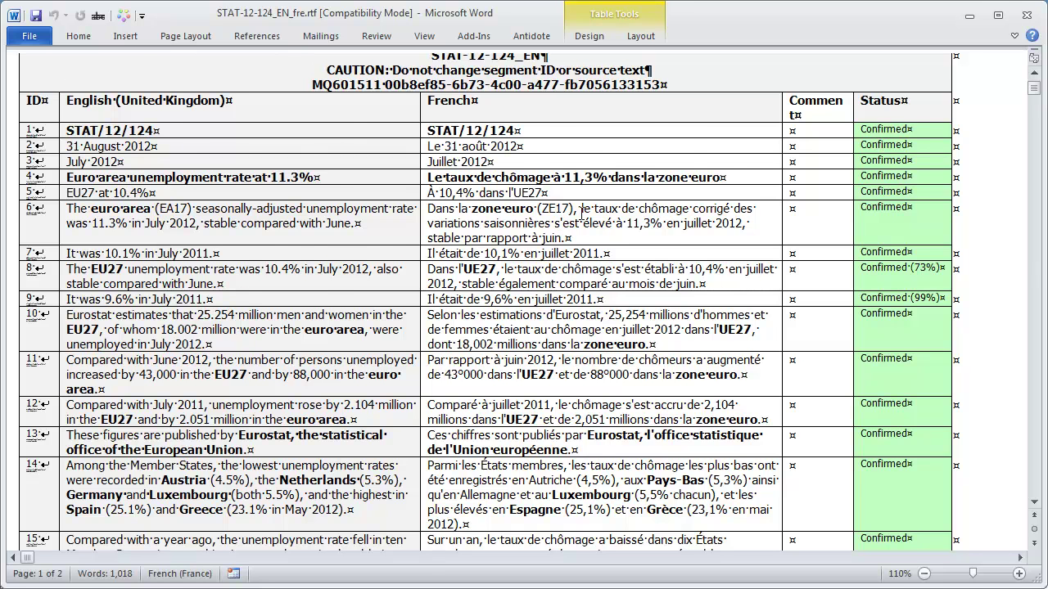
key("Page_Down")
key("ctrl+Home")
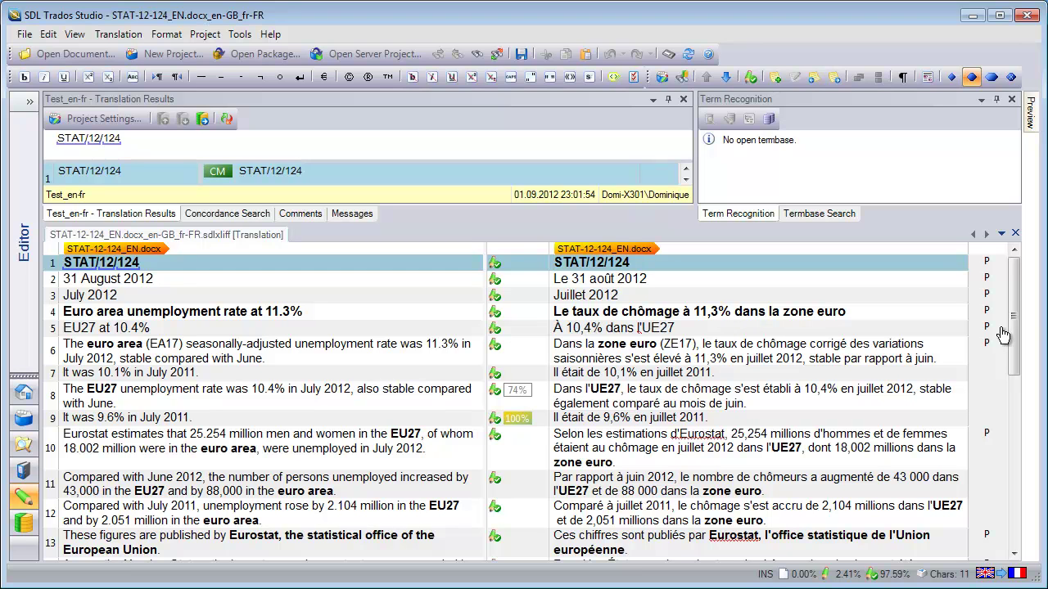
In SDL Trados Studio, start the Export for External Review batch task and set its layout type to Side-by-side
mouse_move(1014, 321)
left_mouse_down()
mouse_move(1015, 497)
mouse_move(1012, 309)
left_mouse_up()
left_click(26, 37)
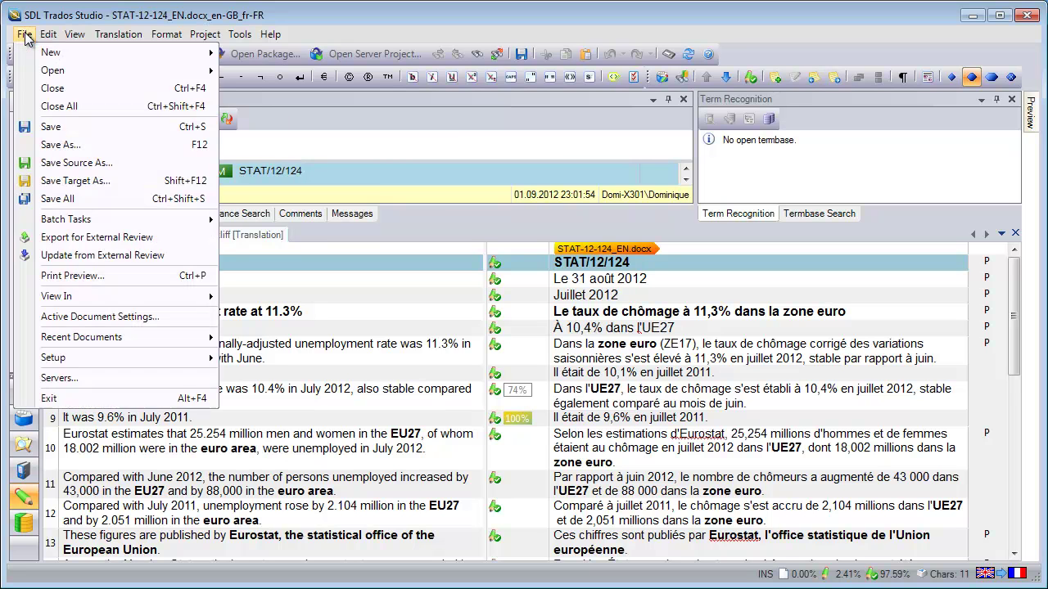
left_click(100, 239)
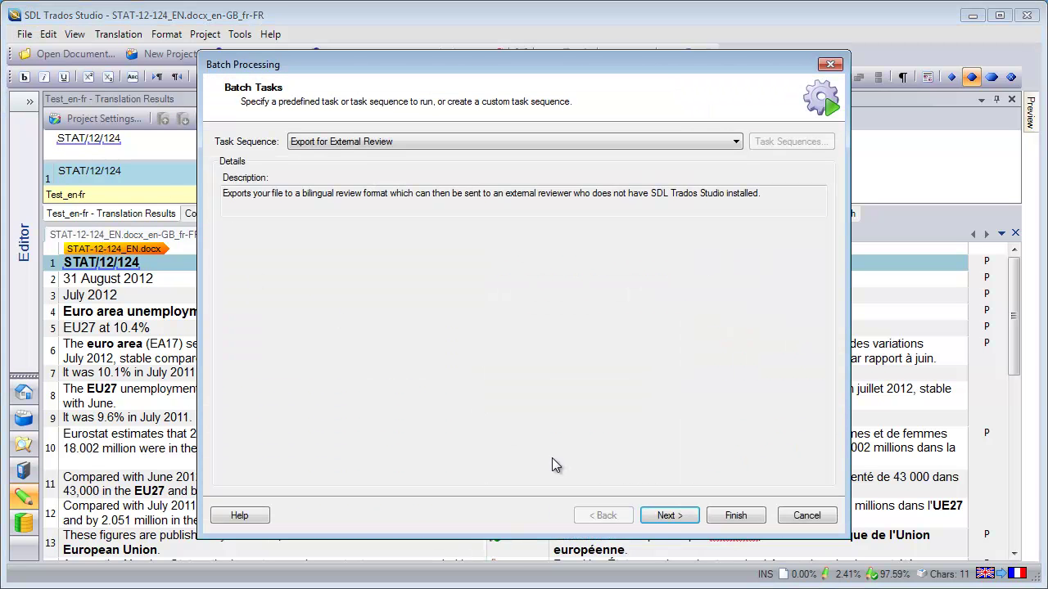
left_click(671, 517)
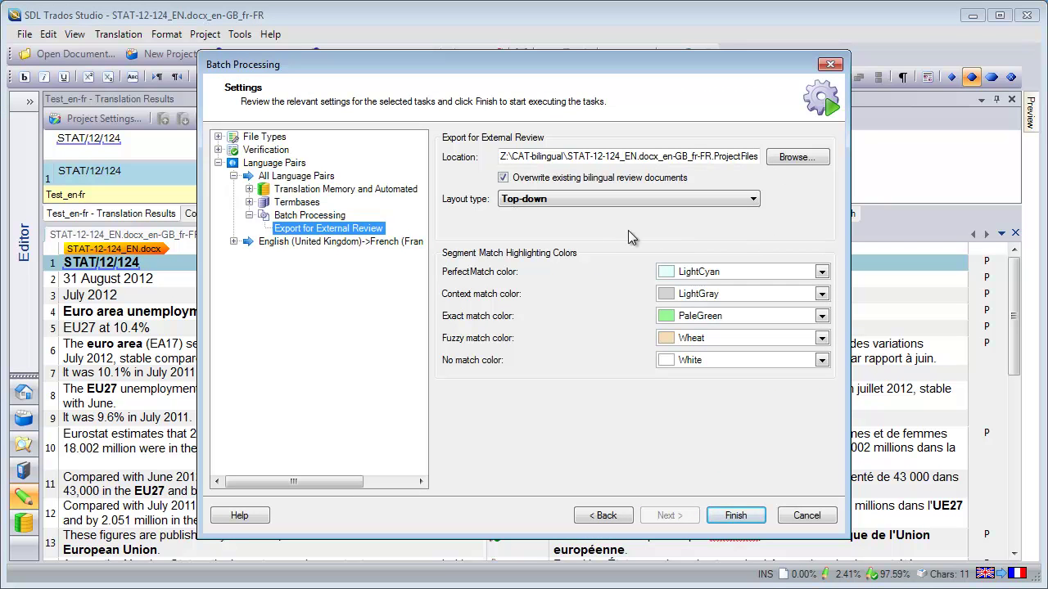
left_click(753, 199)
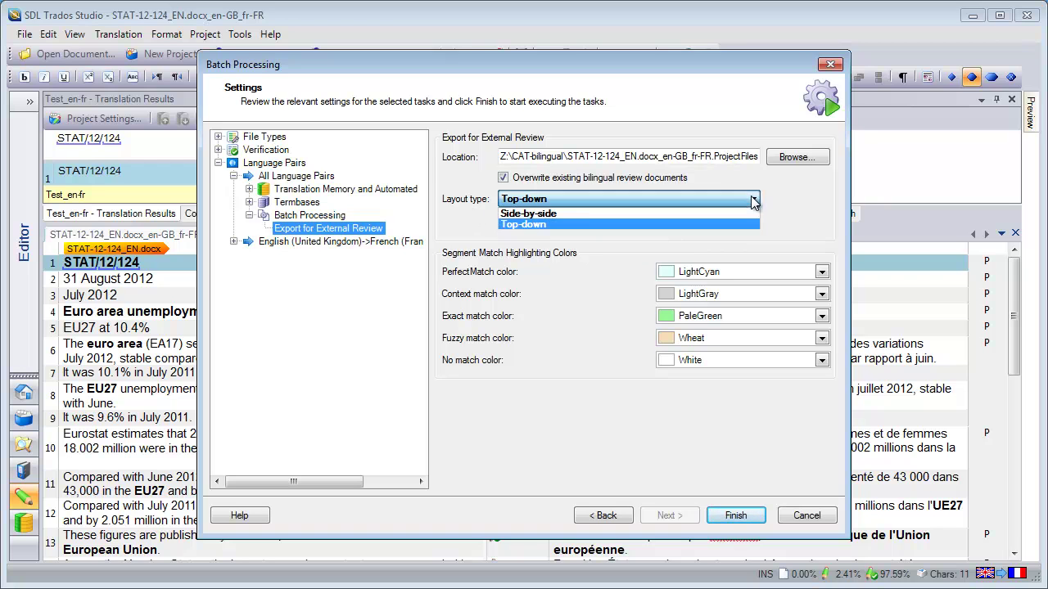
left_click(575, 214)
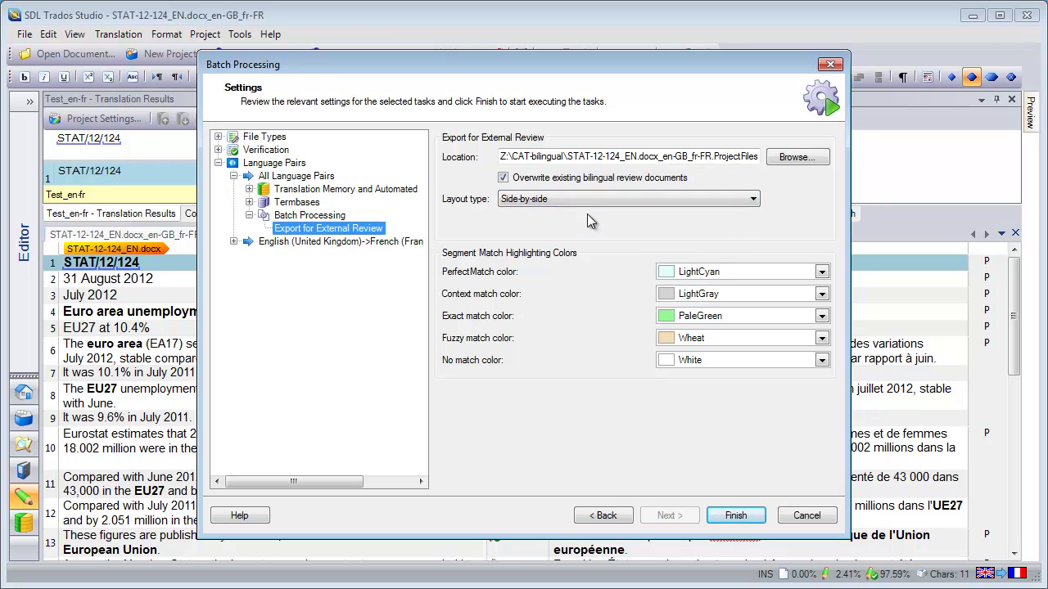
Set the export location folder to External Review1 and run the side-by-side export, declining to open the folder of exported documents
left_click(690, 156)
key("End")
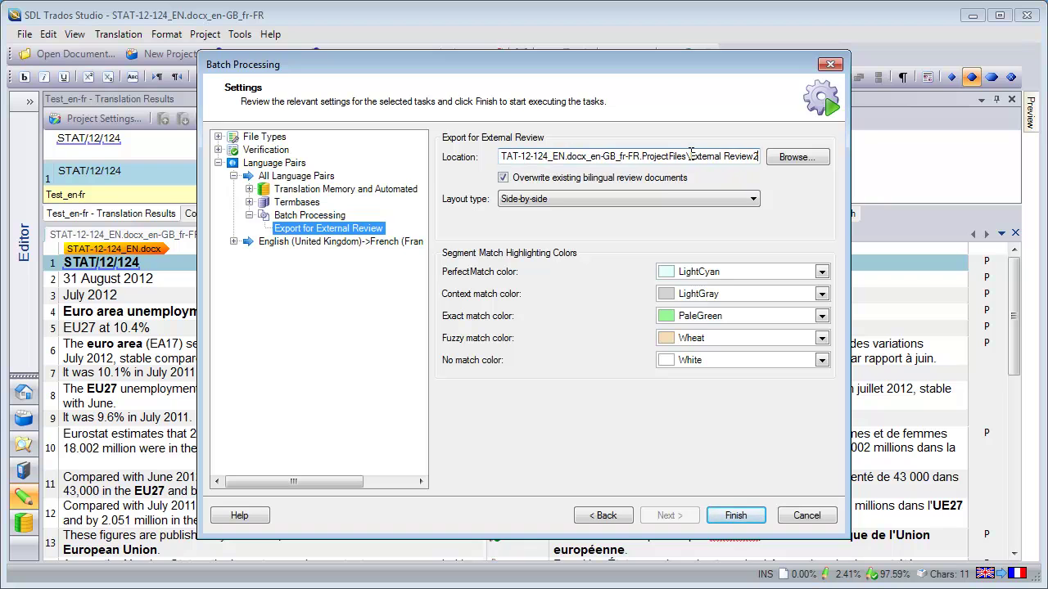
key("BackSpace")
type("1")
left_click(735, 515)
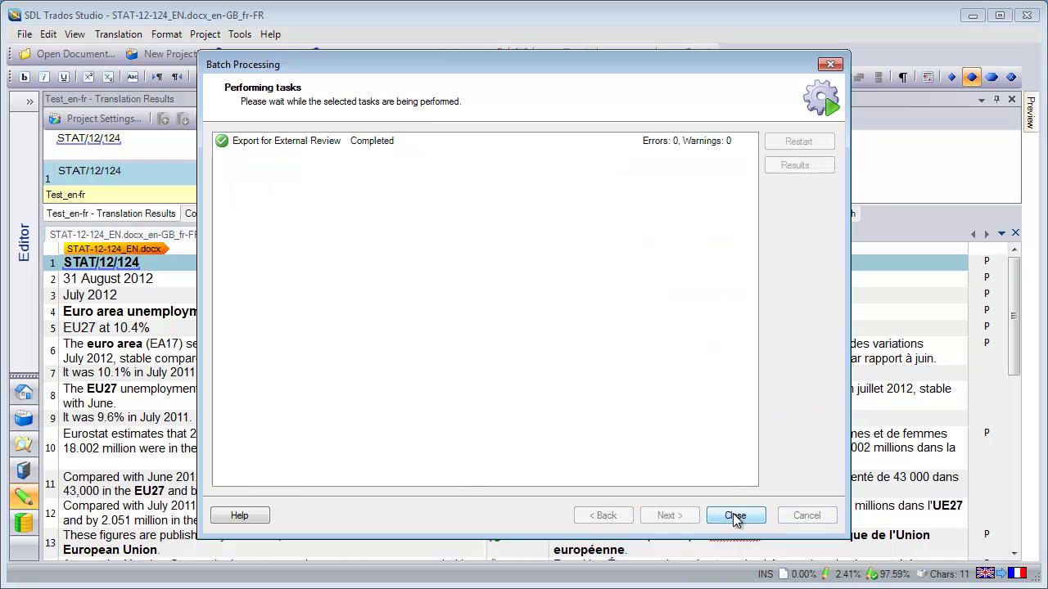
left_click(735, 515)
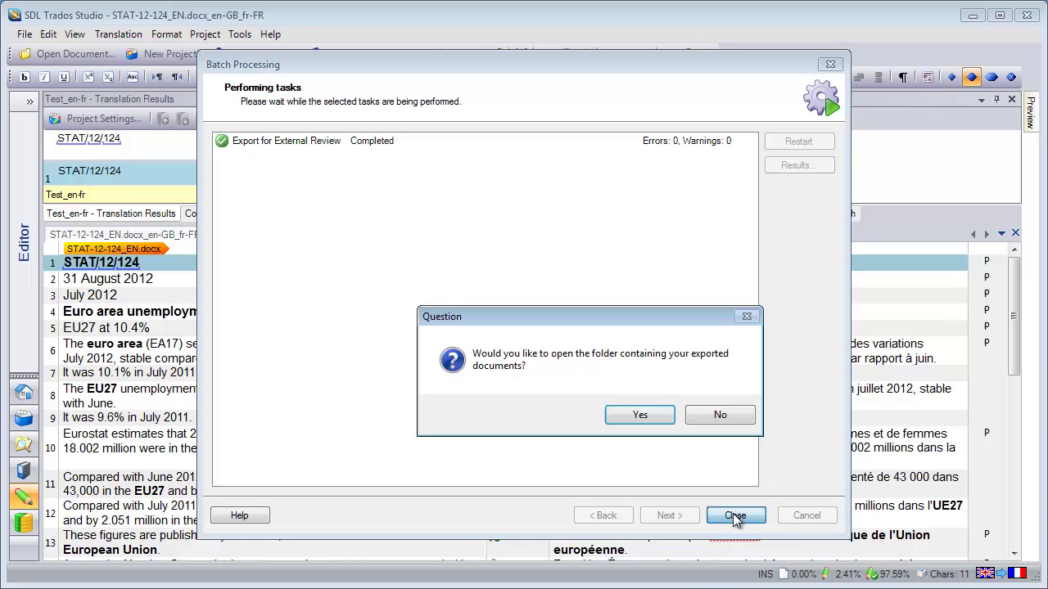
left_click(718, 415)
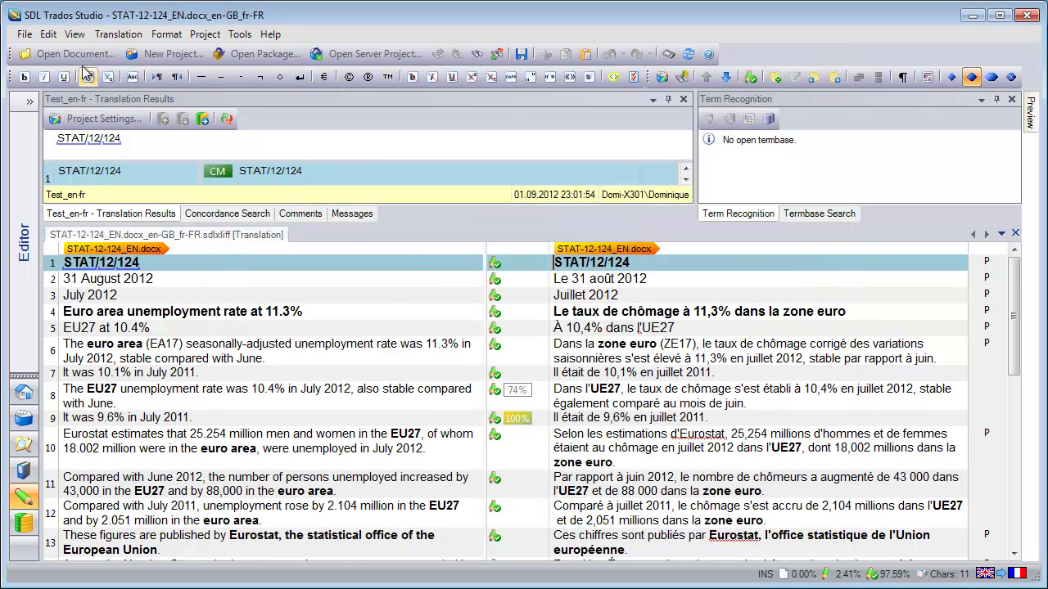
Start another Export for External Review of the document and set its layout type to Top-down
left_click(25, 37)
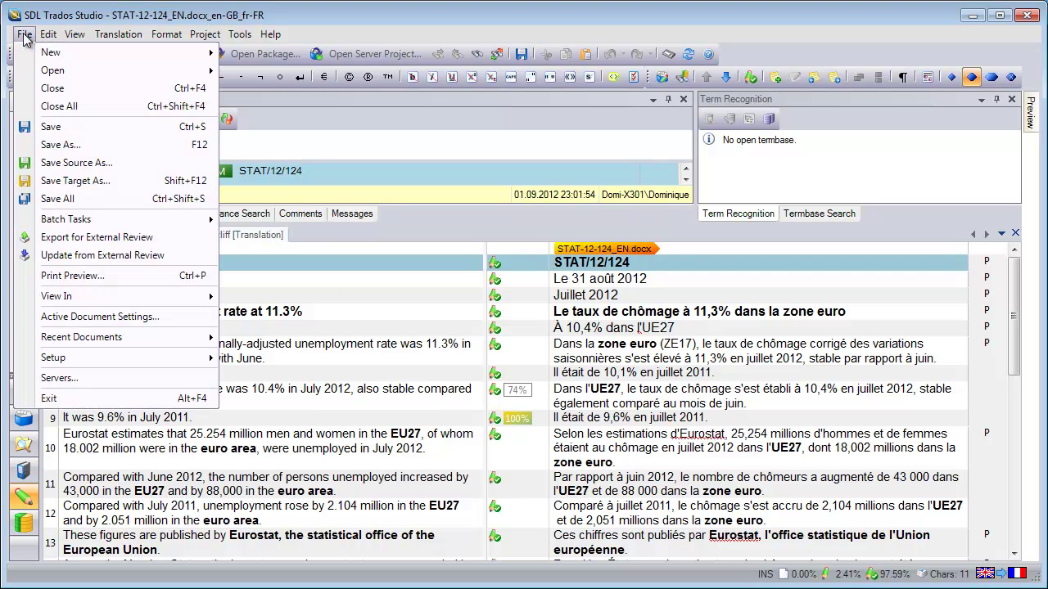
left_click(89, 235)
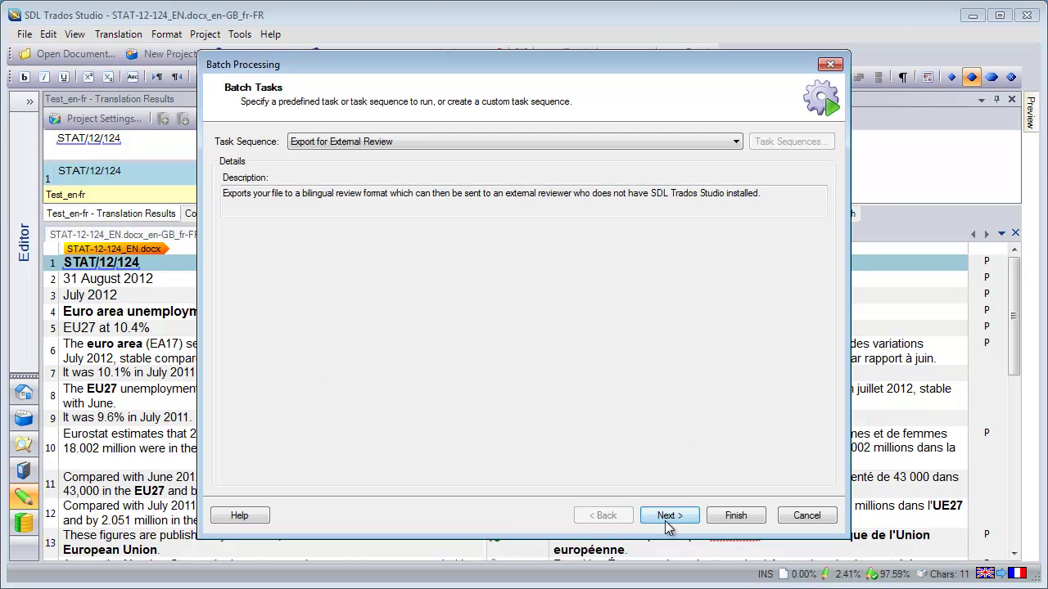
left_click(667, 517)
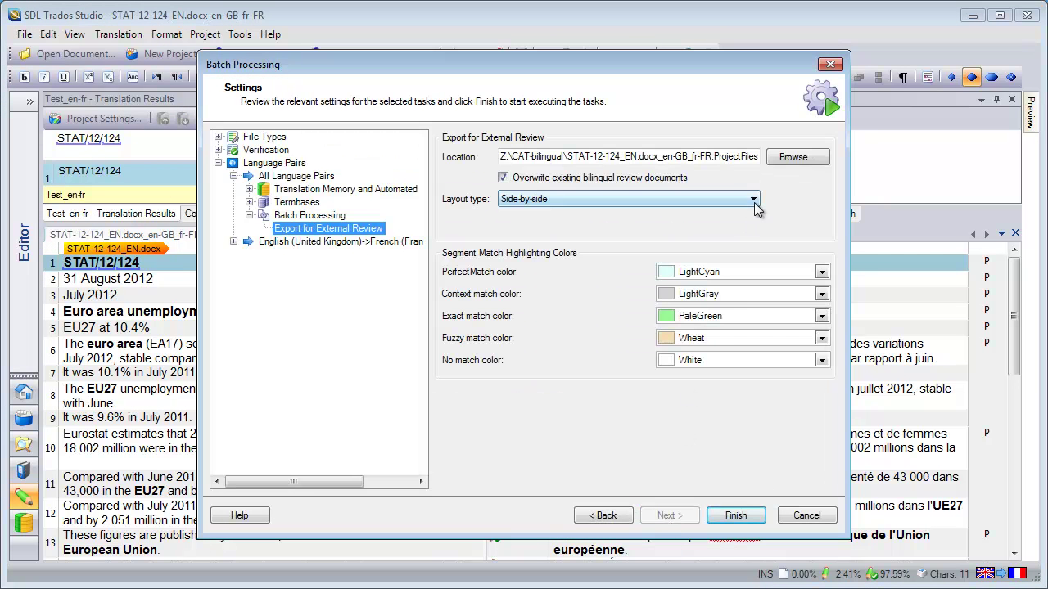
left_click(753, 200)
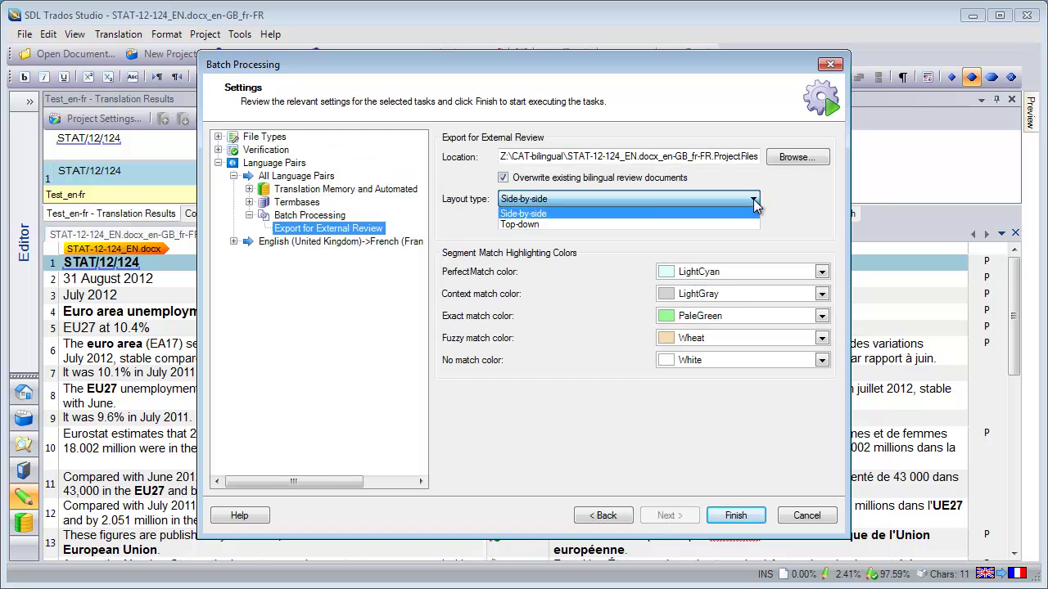
left_click(528, 226)
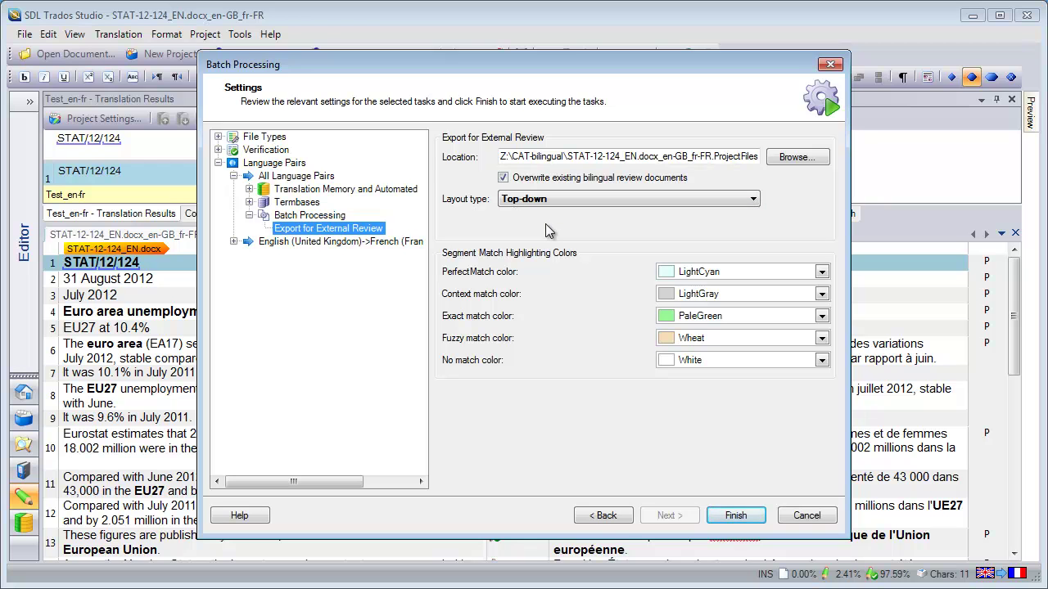
Set the export location folder to External Review2, run the top-down export and open the folder containing the exported documents
left_click(738, 156)
key("End")
key("BackSpace")
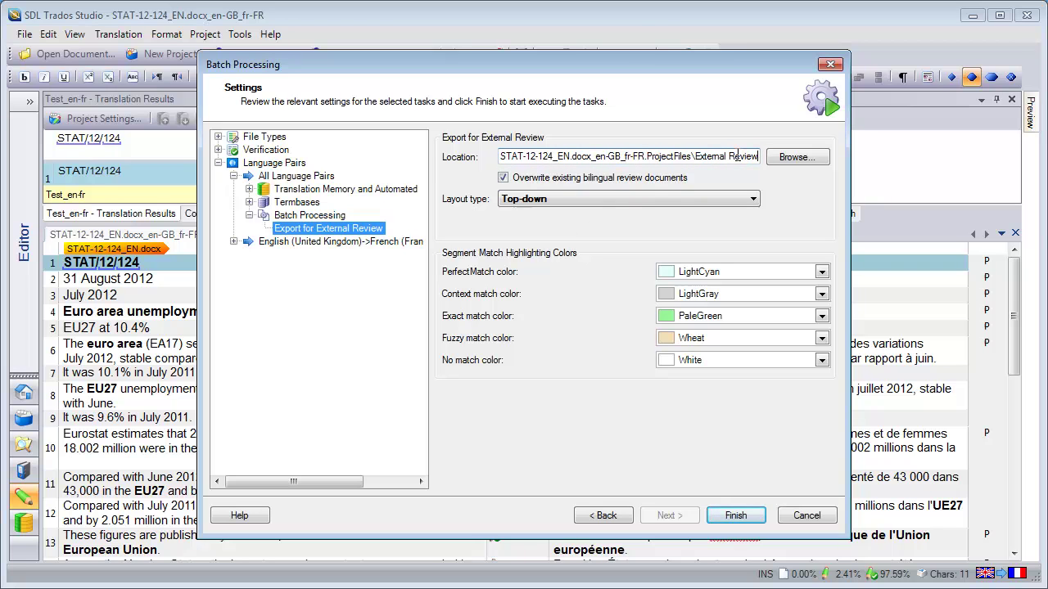
type("2")
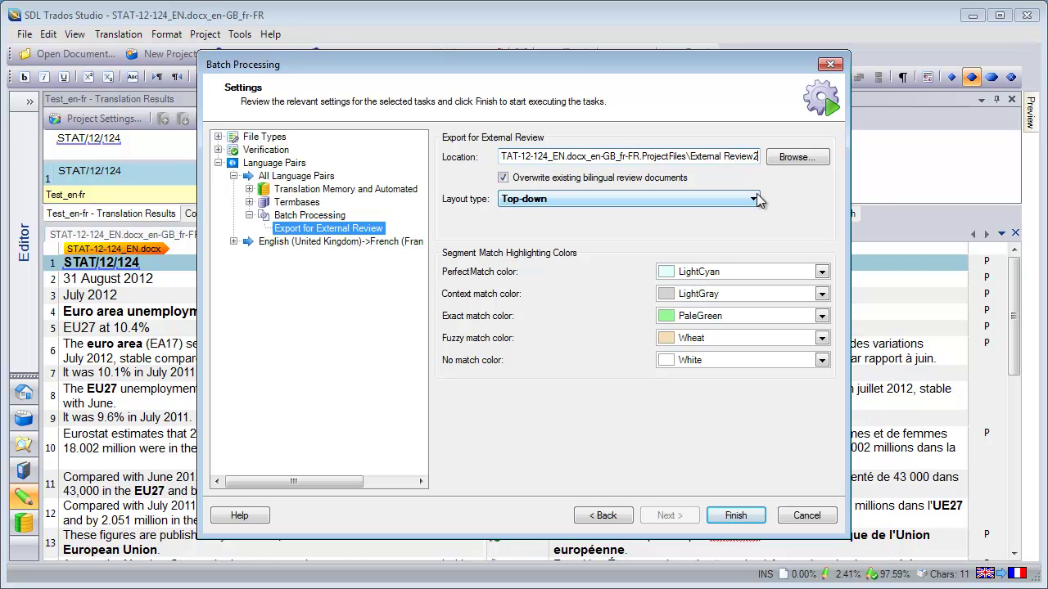
left_click(736, 516)
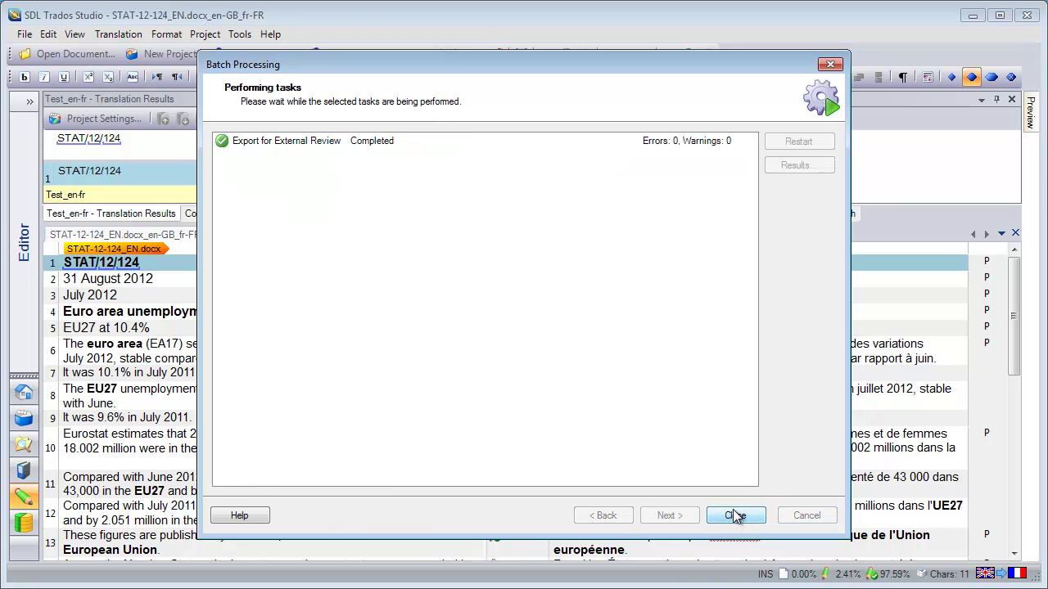
left_click(732, 517)
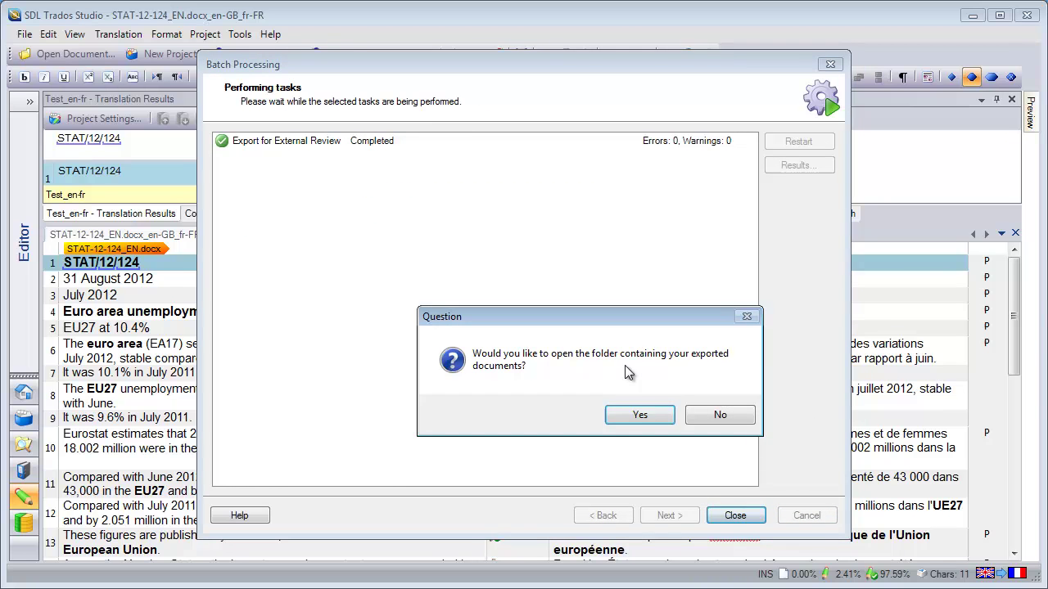
left_click(640, 414)
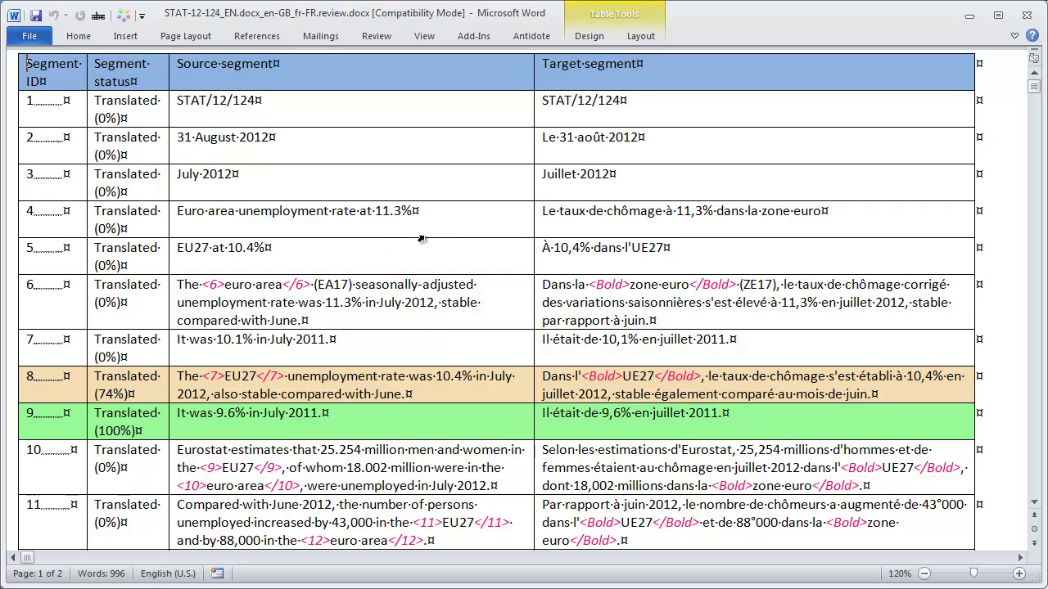
Examine the side-by-side review table of STAT-12-124_EN.docx_en-GB_fr-FR.review.docx in Microsoft Word from the first to the last segment
scroll(430, 238, "down", 5)
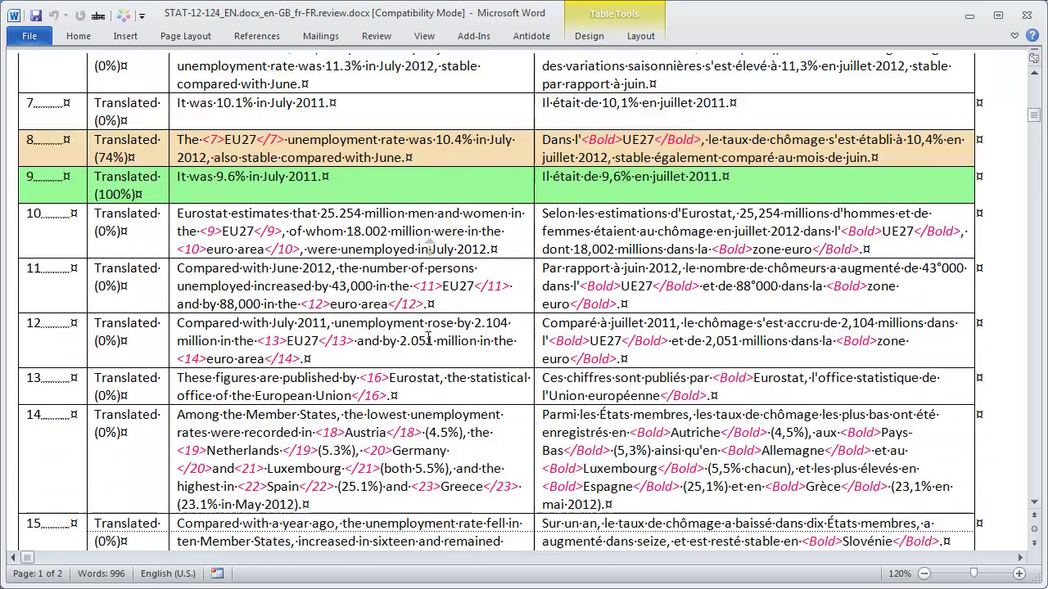
scroll(429, 339, "down", 3)
scroll(418, 319, "down", 3)
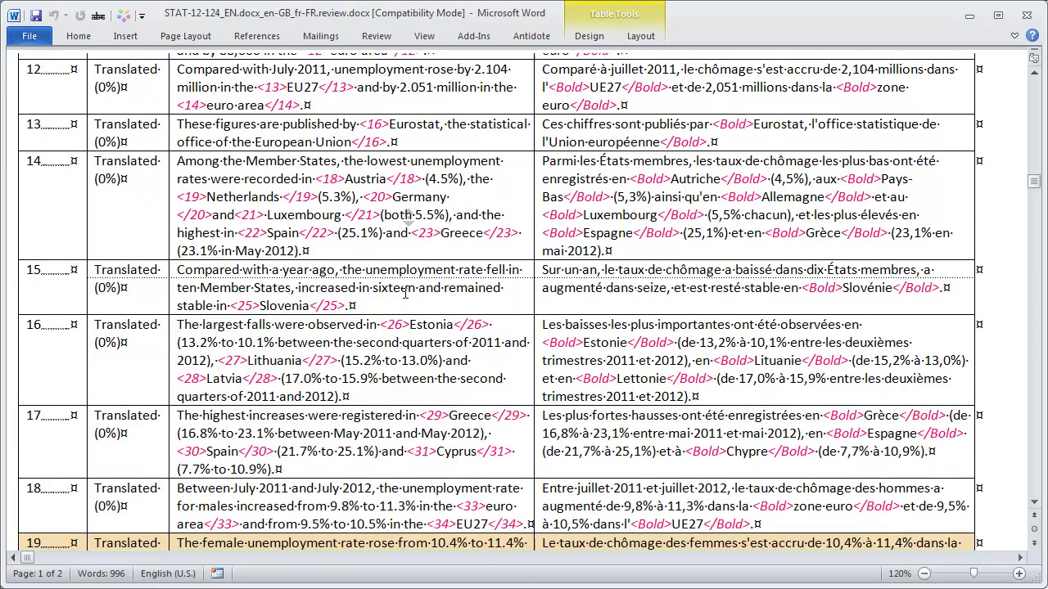
scroll(405, 293, "down", 1)
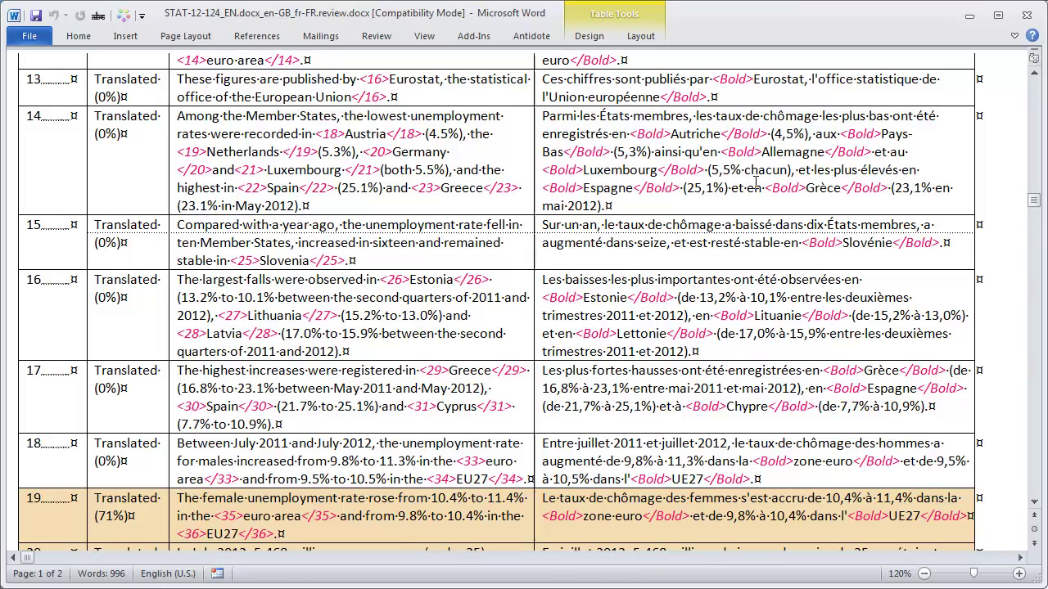
scroll(622, 245, "down", 6)
scroll(390, 335, "down", 2)
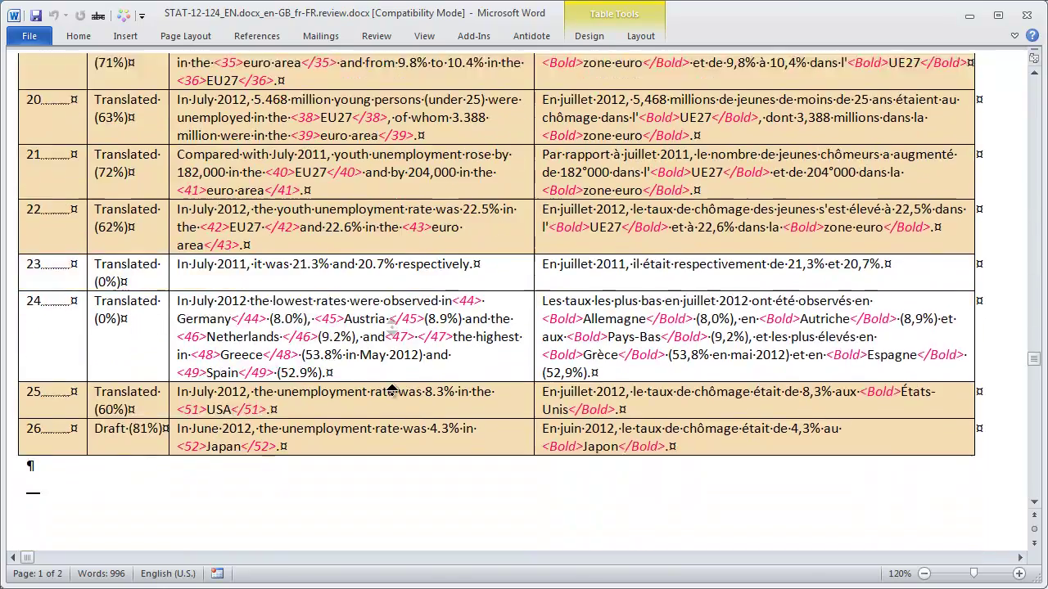
scroll(352, 213, "up", 15)
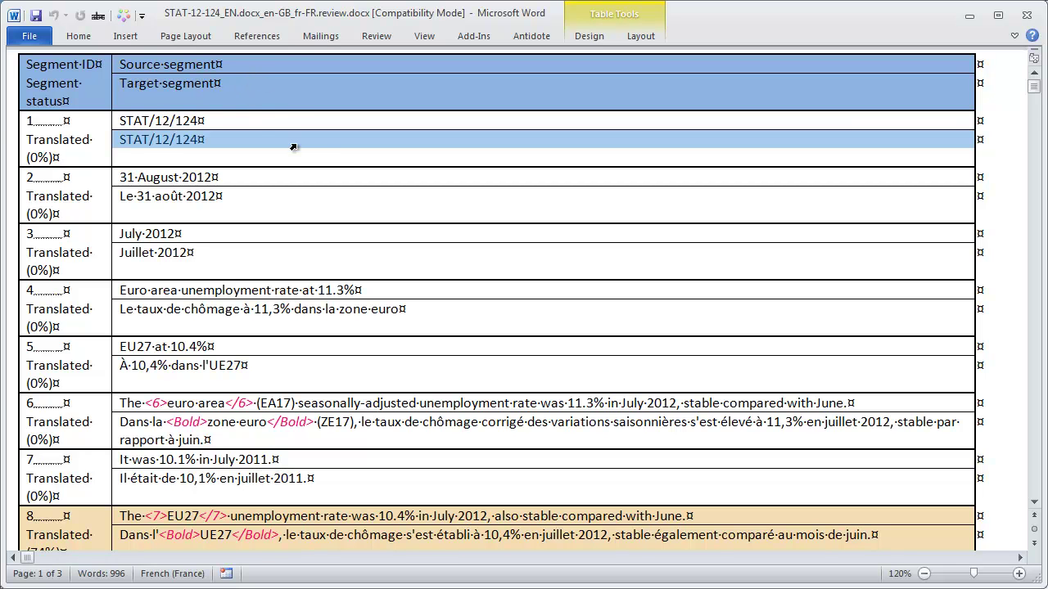
Examine the top-down review table in Microsoft Word, including its stacked source and target segments, status values and match highlighting
scroll(376, 278, "down", 7)
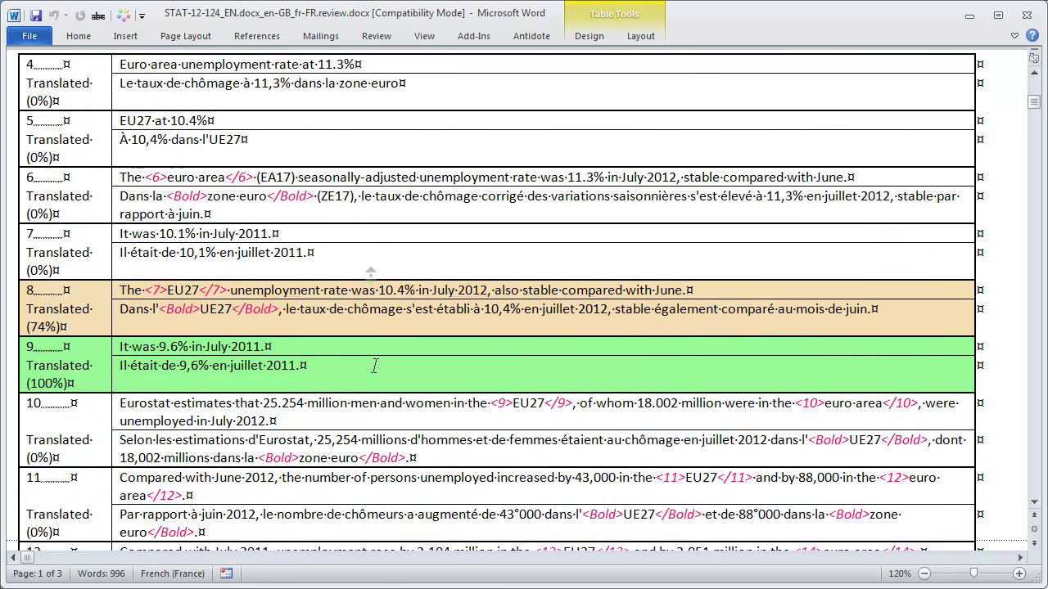
scroll(385, 266, "down", 1)
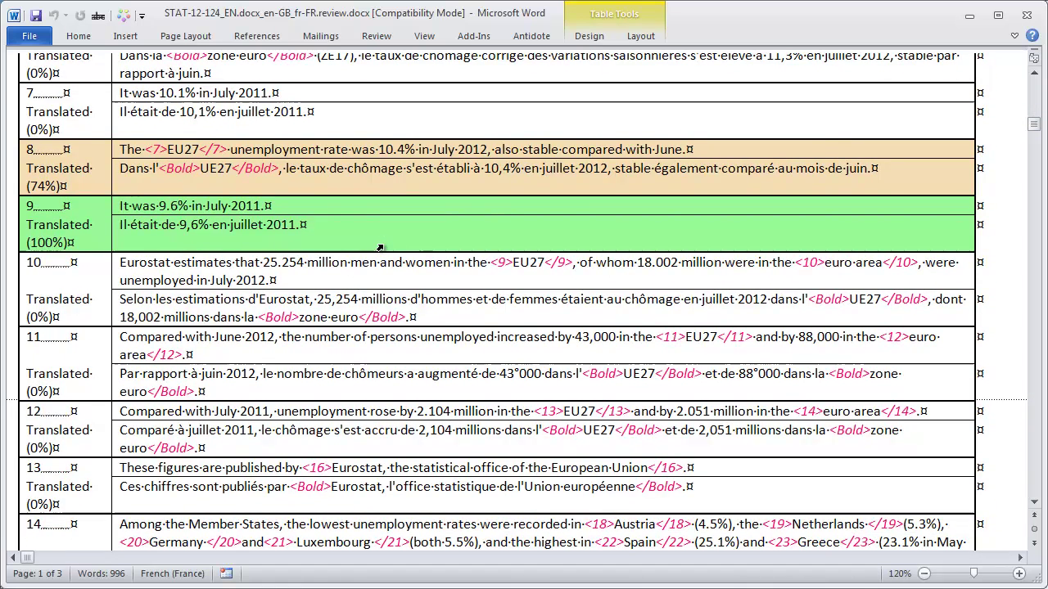
scroll(427, 196, "down", 5)
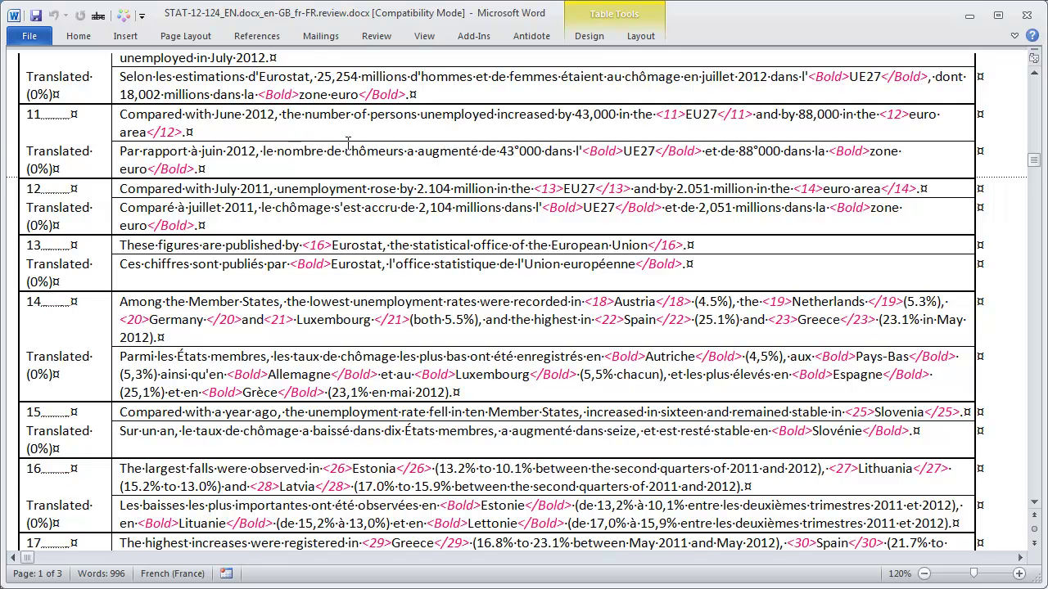
scroll(425, 144, "down", 8)
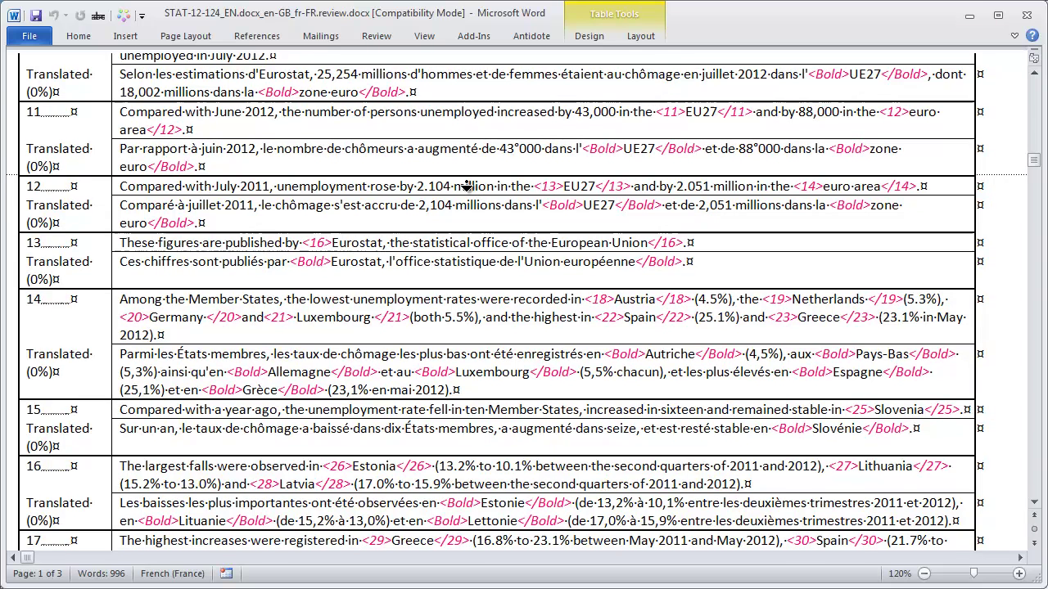
scroll(476, 325, "down", 5)
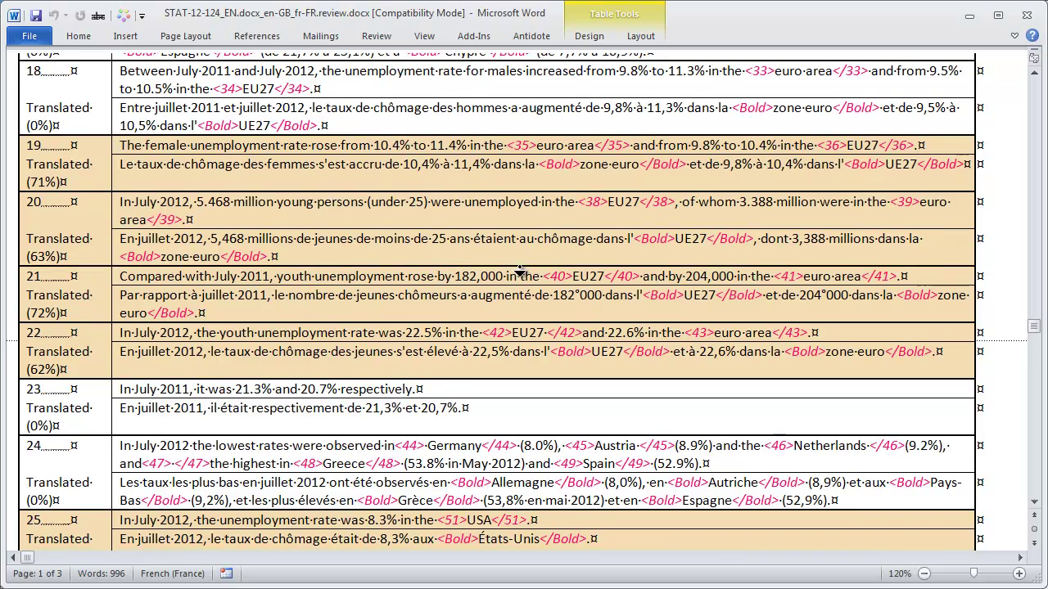
scroll(522, 210, "down", 1)
scroll(508, 188, "up", 6)
scroll(483, 154, "up", 7)
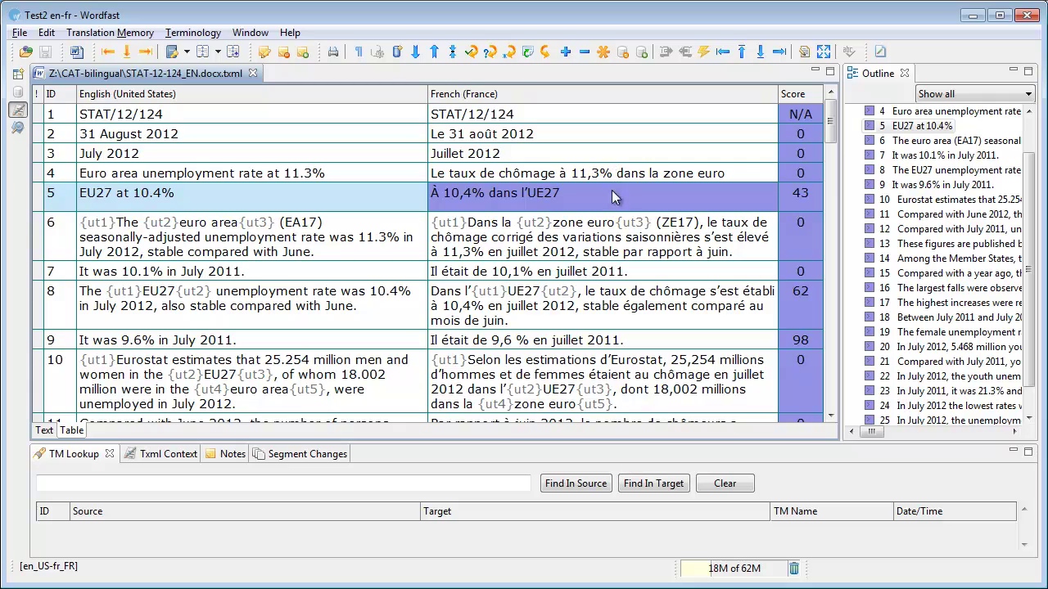
In Wordfast, look through the translated segments and match scores of STAT-12-124_EN.docx.txml down to the last row
left_click(615, 196)
left_click_drag(830, 129, 835, 369)
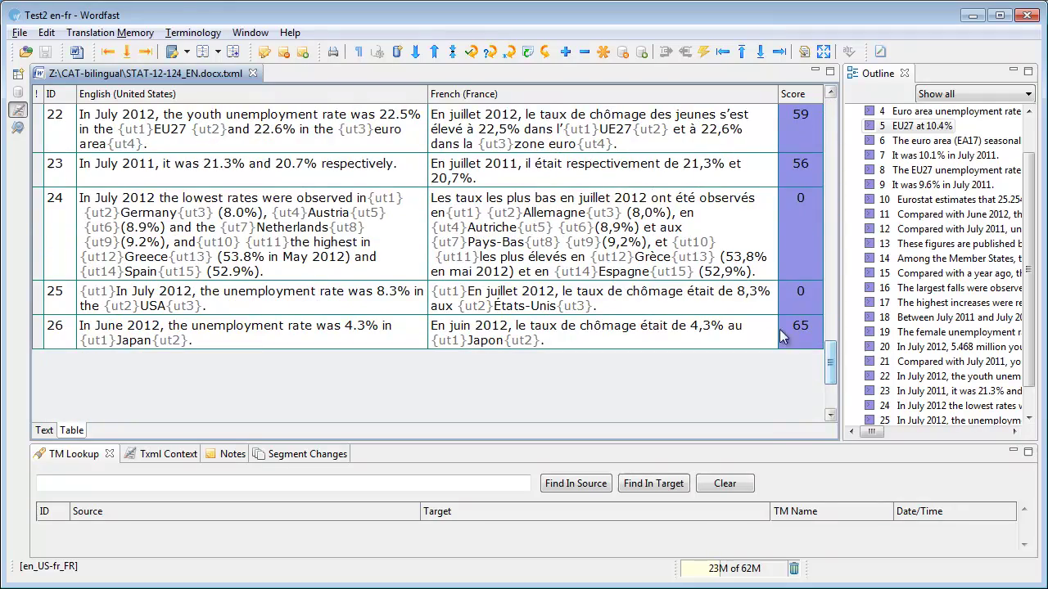
left_click(652, 230)
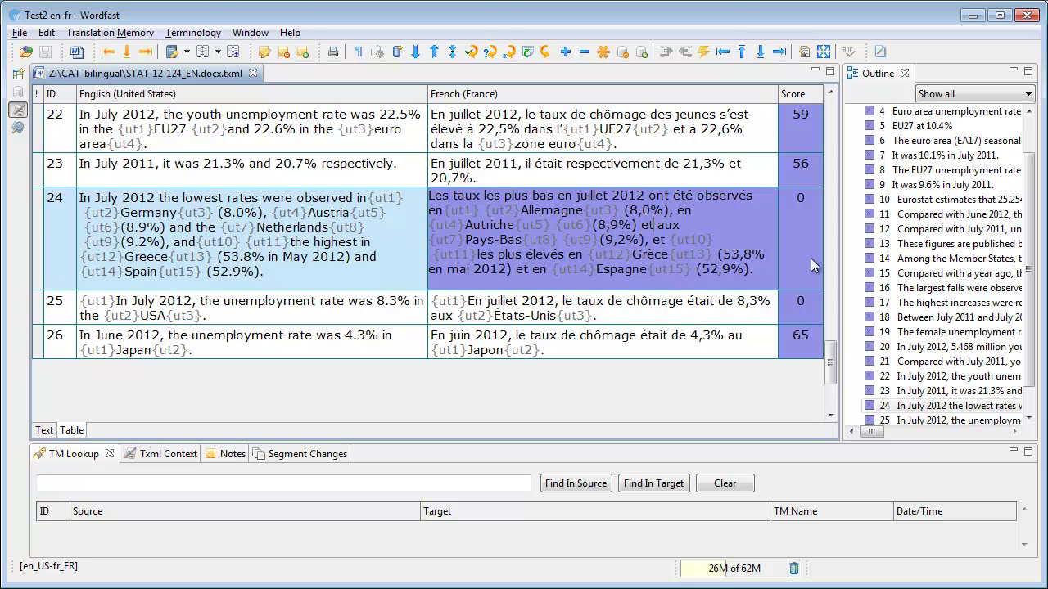
left_click_drag(833, 368, 833, 283)
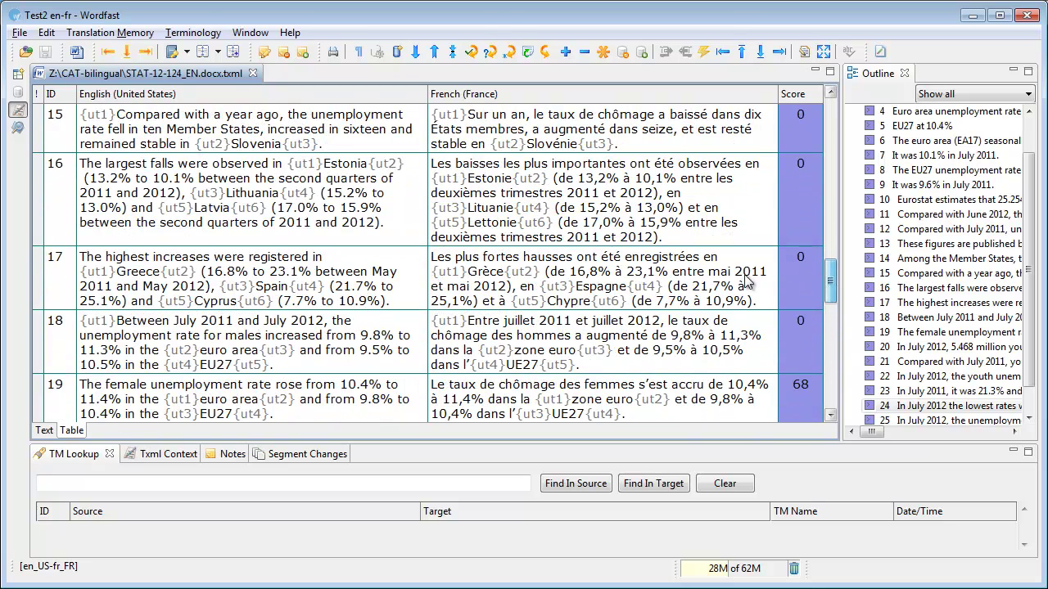
Add the CAT-bilingual folder without subfolders to Wordfast's Bilingual Review file list and select STAT-12-124_EN.docx.txml
left_click(18, 129)
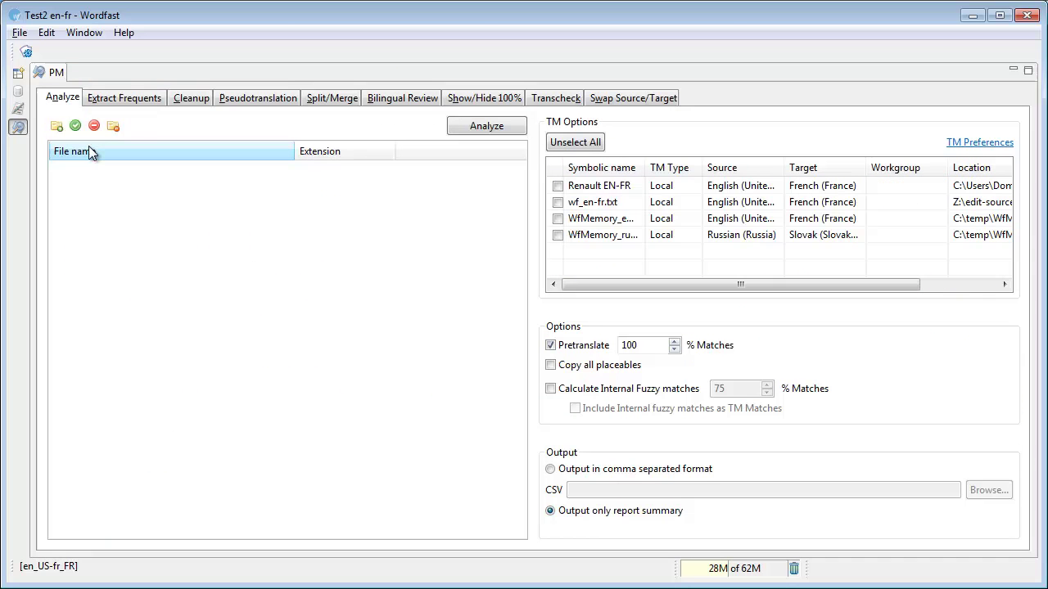
left_click(396, 98)
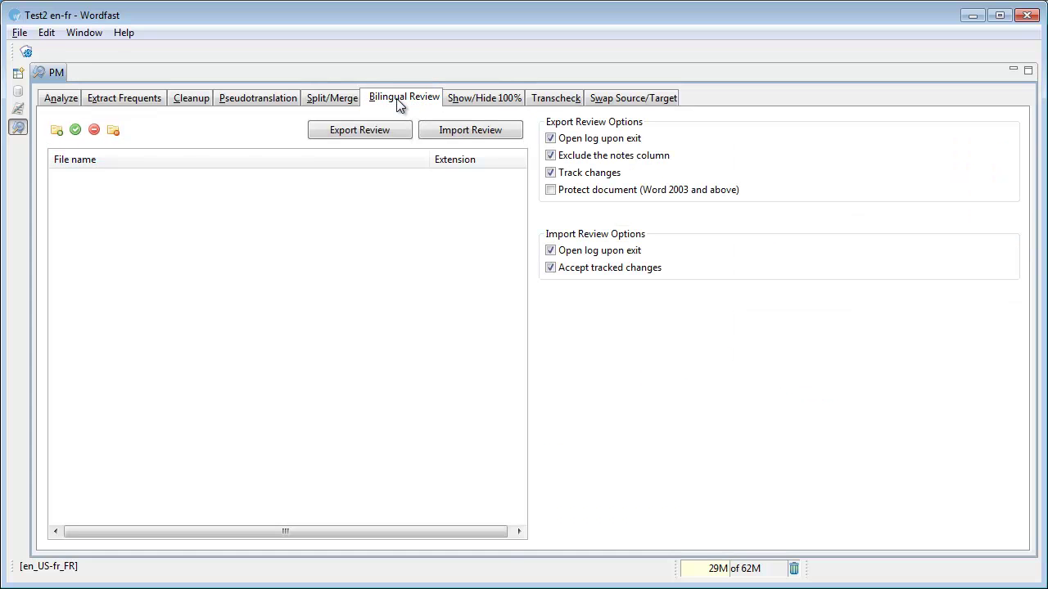
left_click(57, 130)
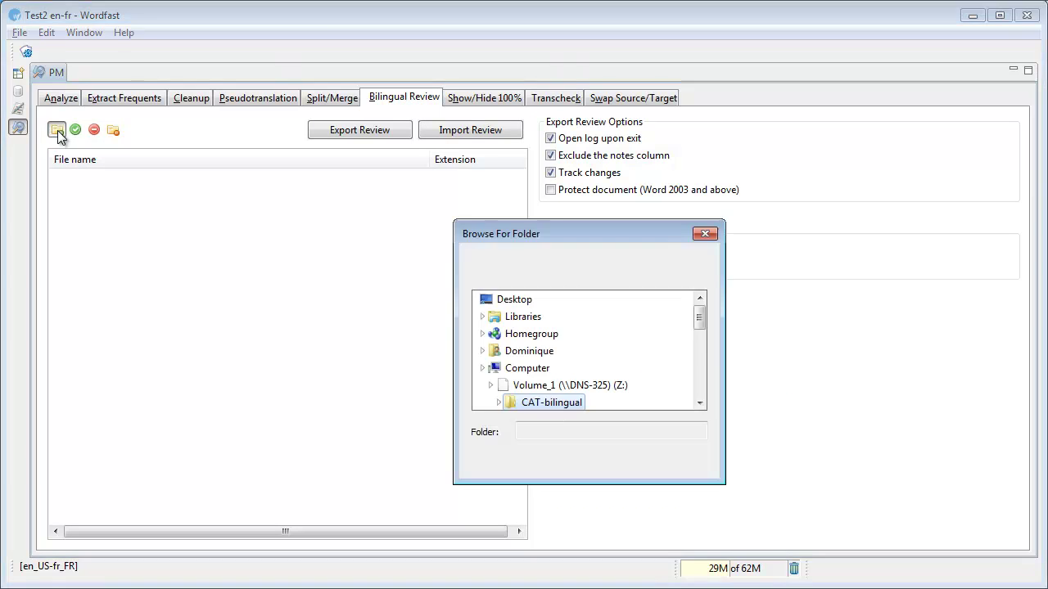
left_click(603, 464)
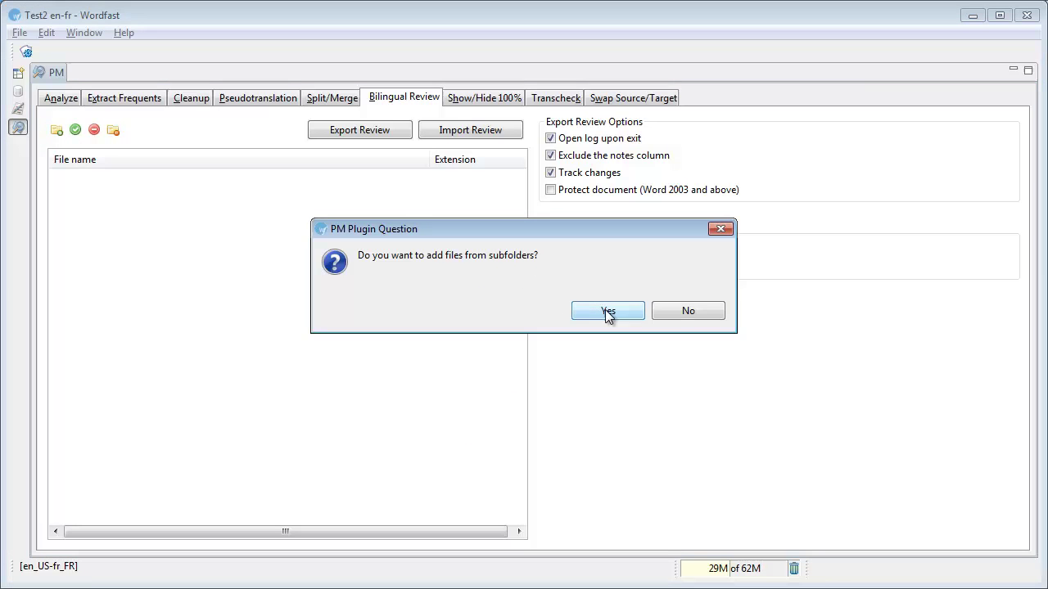
left_click(664, 318)
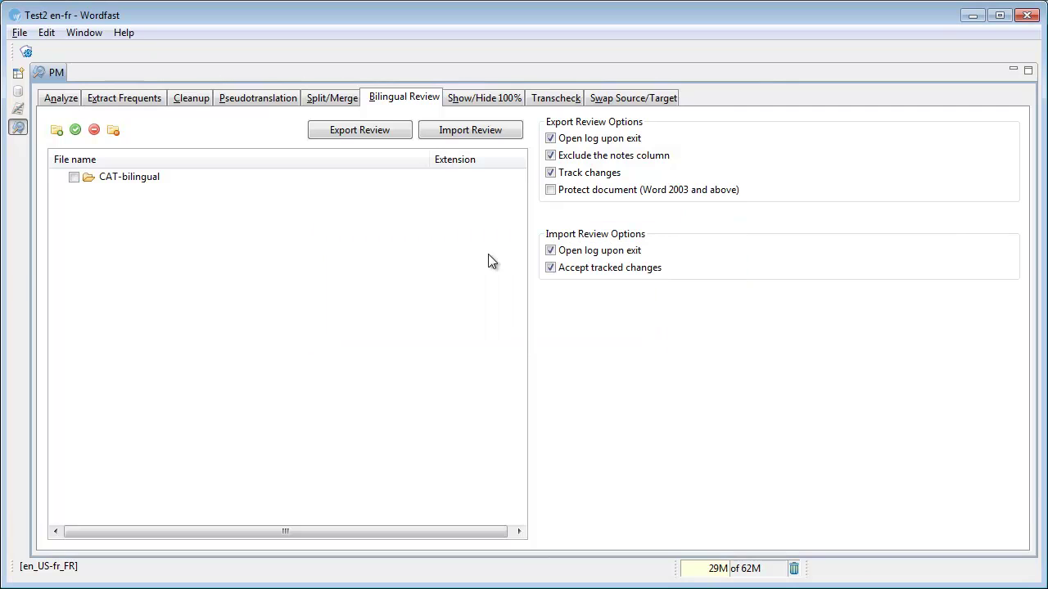
left_click(57, 178)
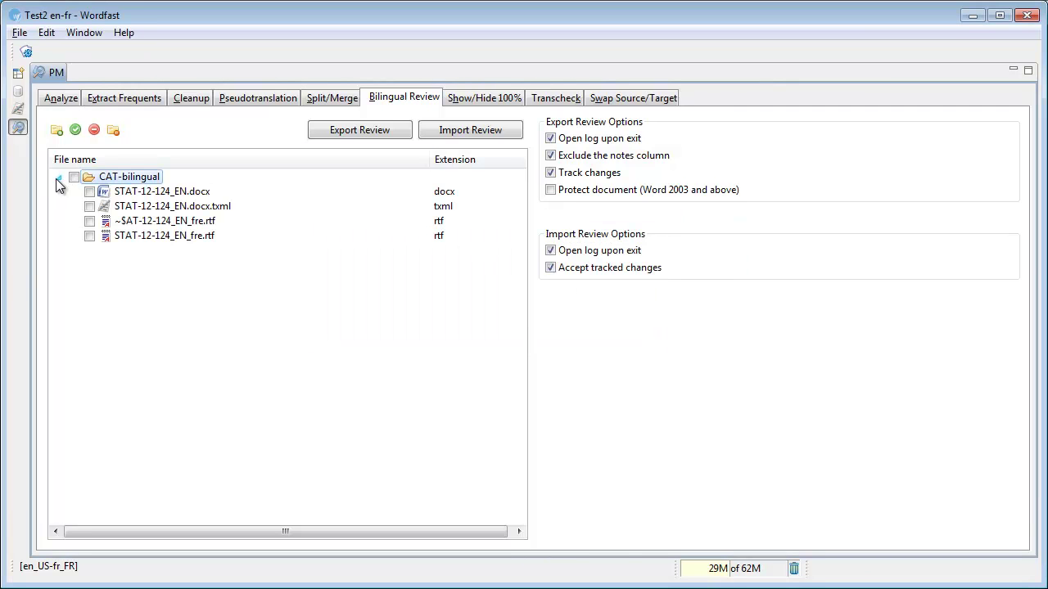
left_click(89, 206)
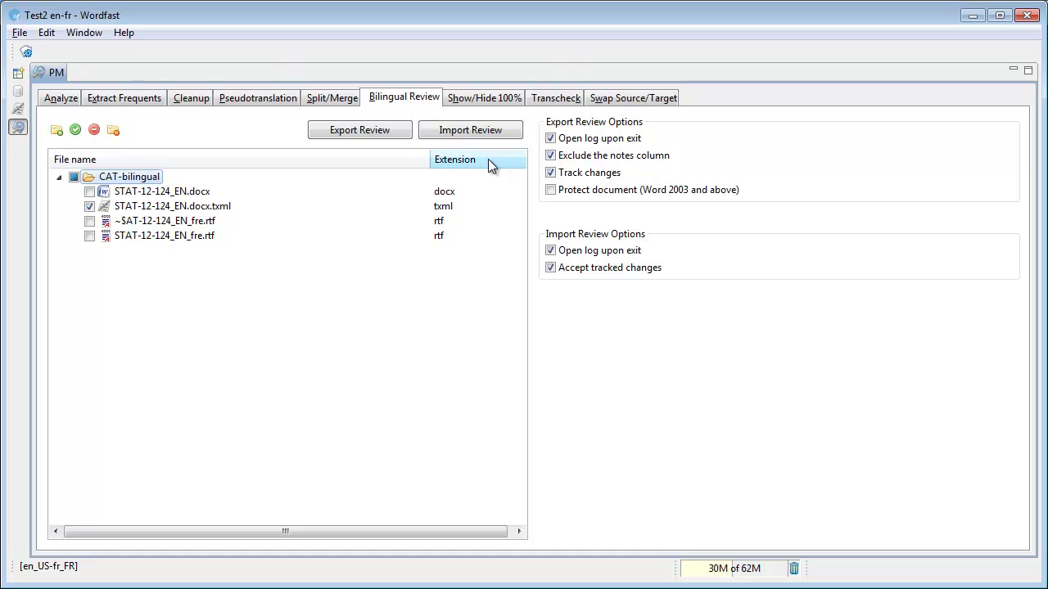
Export the bilingual review of STAT-12-124_EN.docx.txml from Wordfast and bring the exported RTF's segment table into view in Microsoft Word
left_click(359, 129)
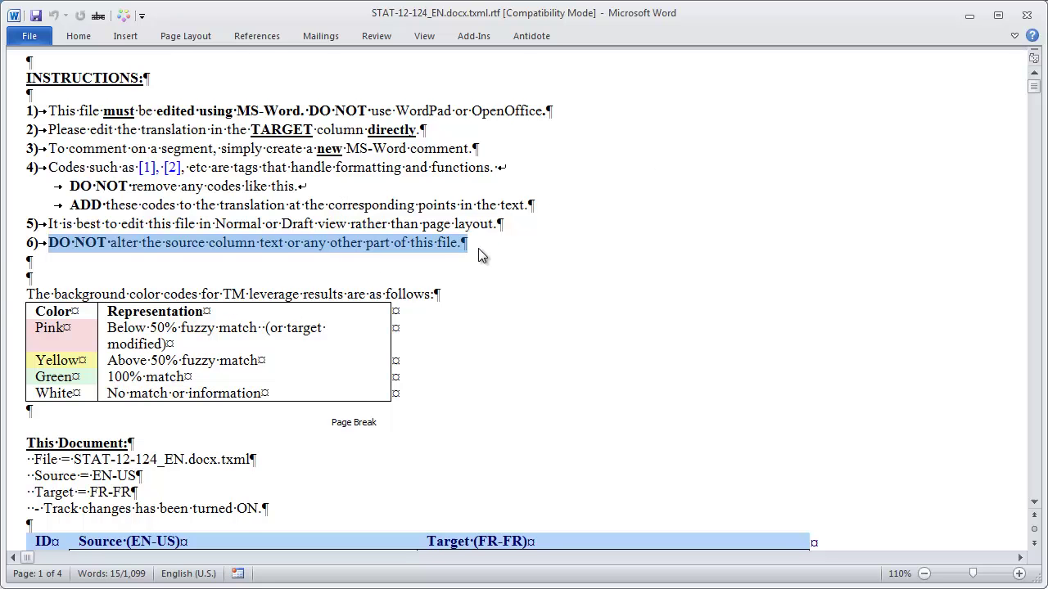
middle_click(646, 193)
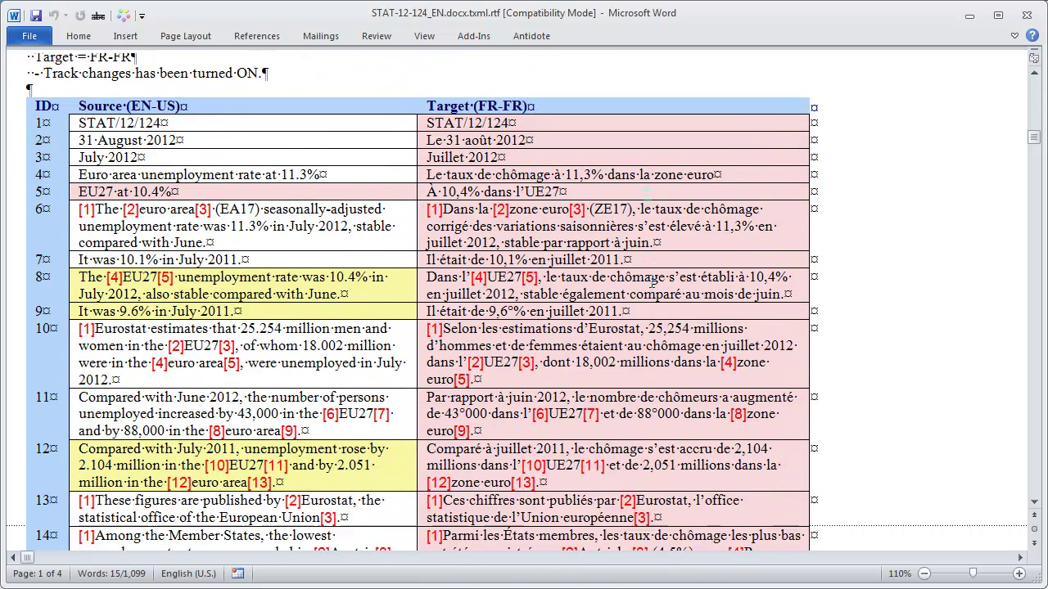
left_click(652, 283)
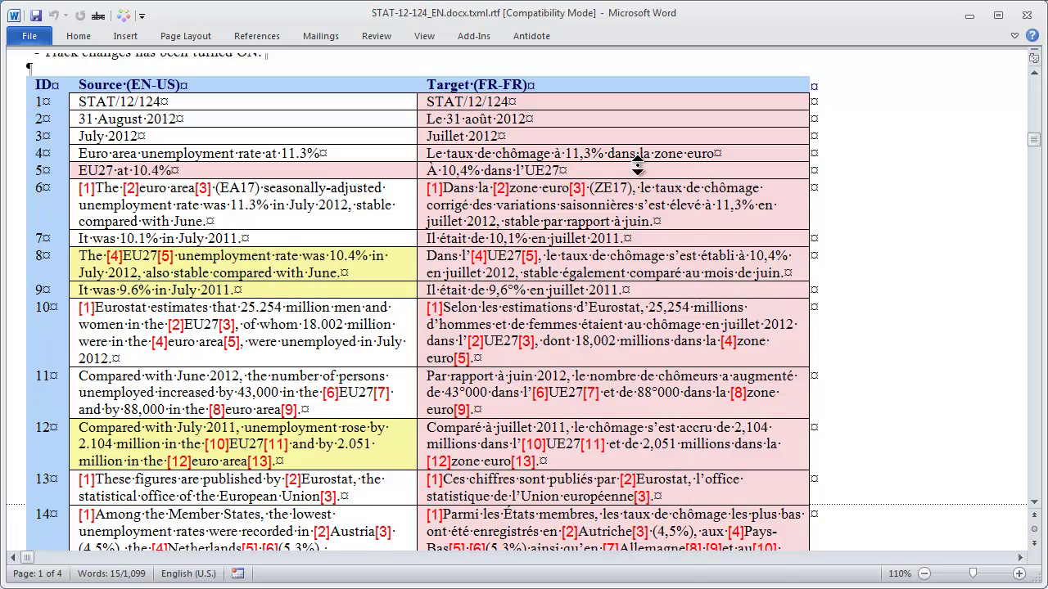
Look through the numbered source and target segments of the Wordfast review table, including their tags and background colours
scroll(637, 163, "down", 8)
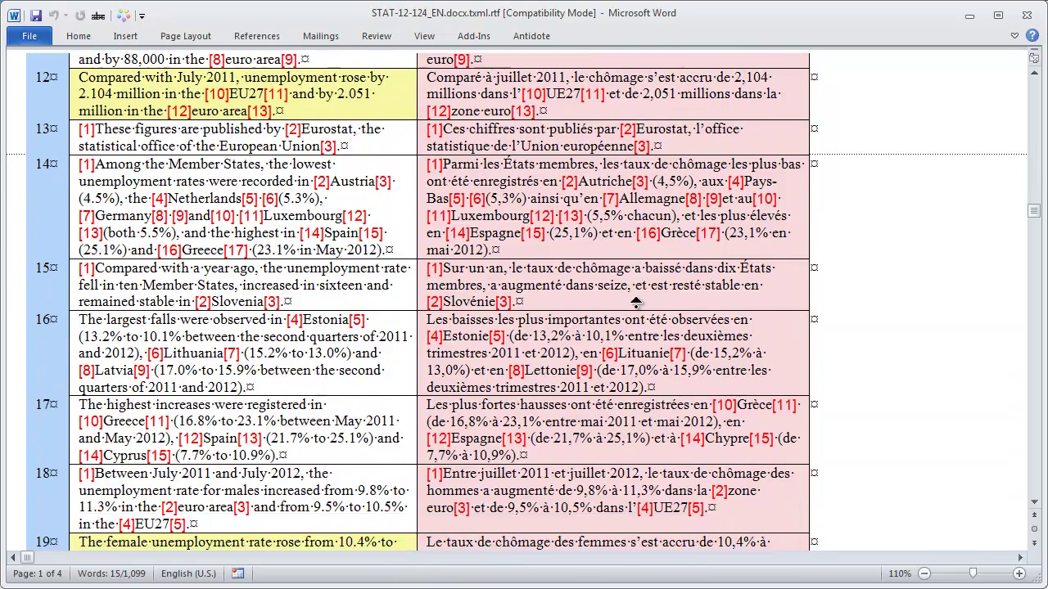
scroll(636, 303, "down", 5)
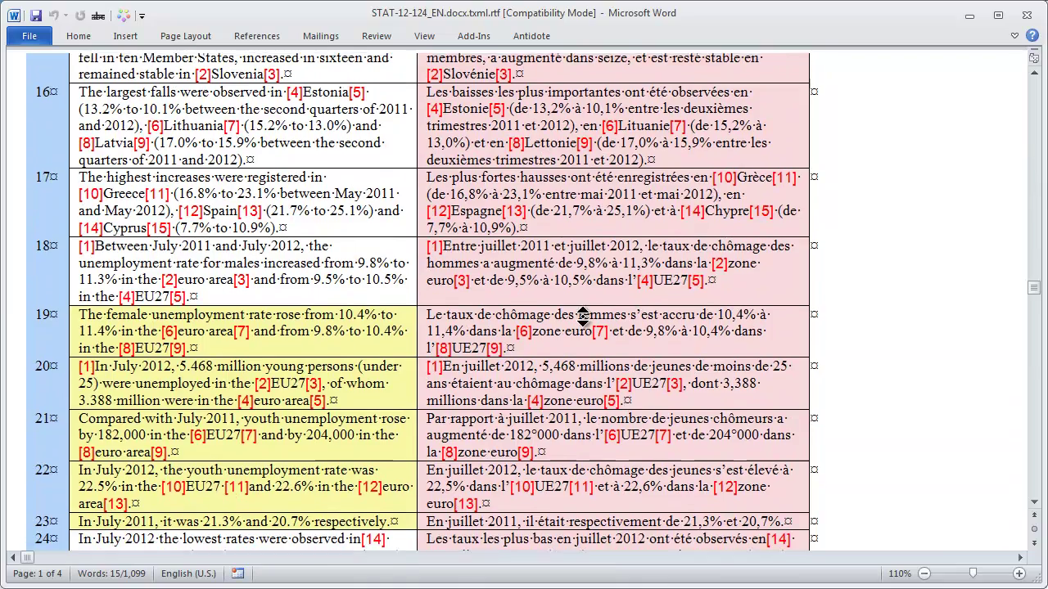
scroll(524, 332, "up", 15)
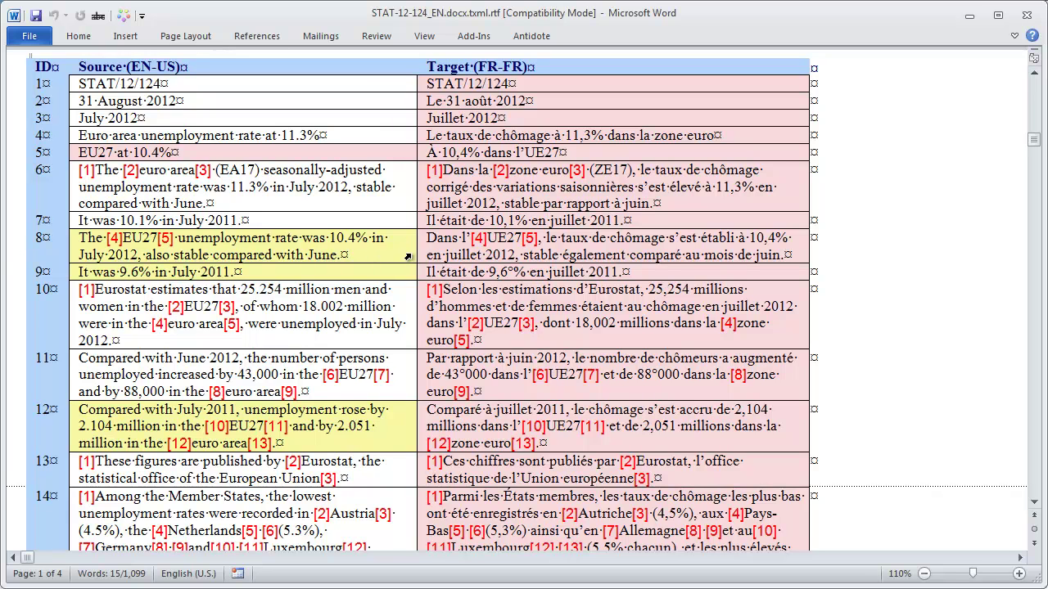
Check the highlighting of segment 8 and the other rows against the document's legend of TM match colour codes
left_click(254, 248)
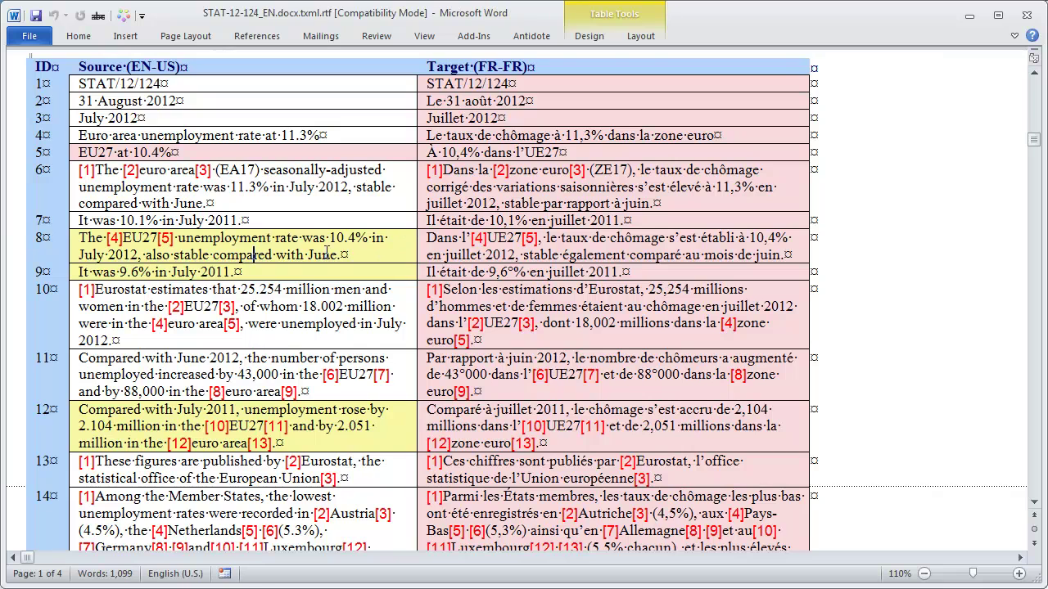
scroll(309, 163, "up", 5)
scroll(305, 161, "up", 2)
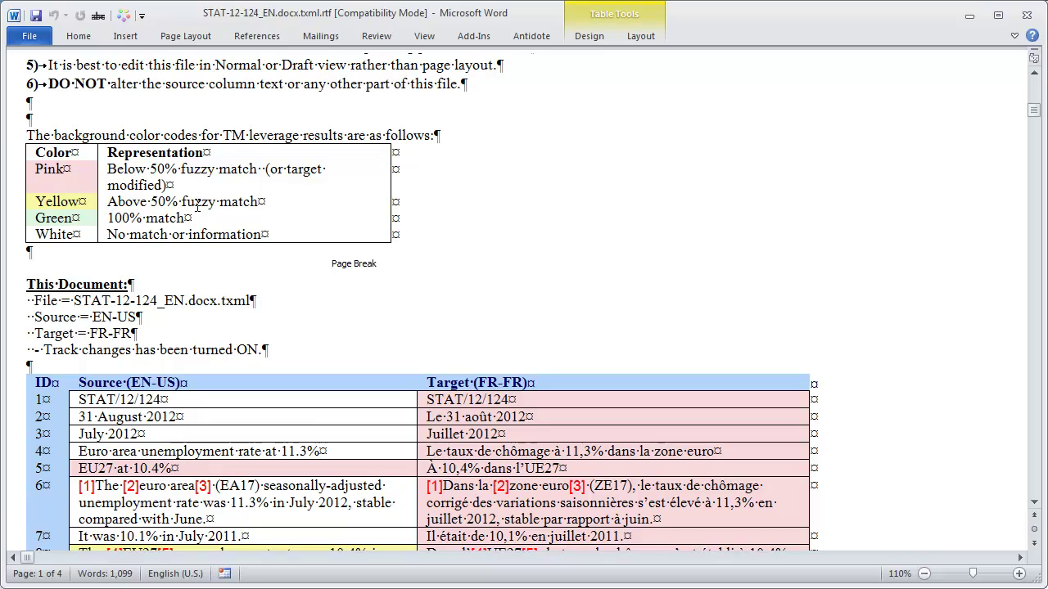
middle_click(455, 227)
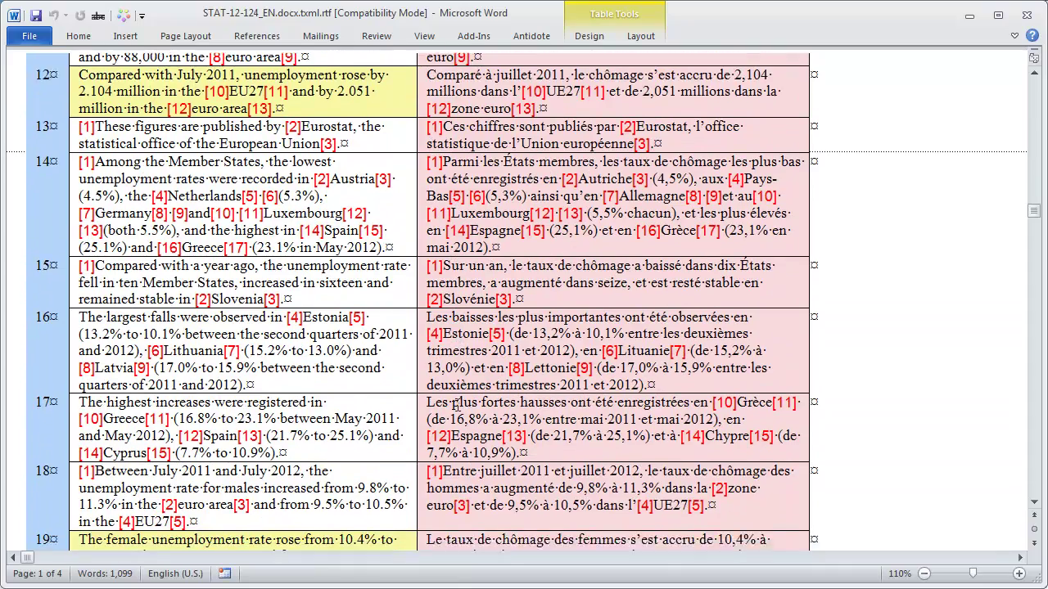
scroll(456, 415, "up", 12)
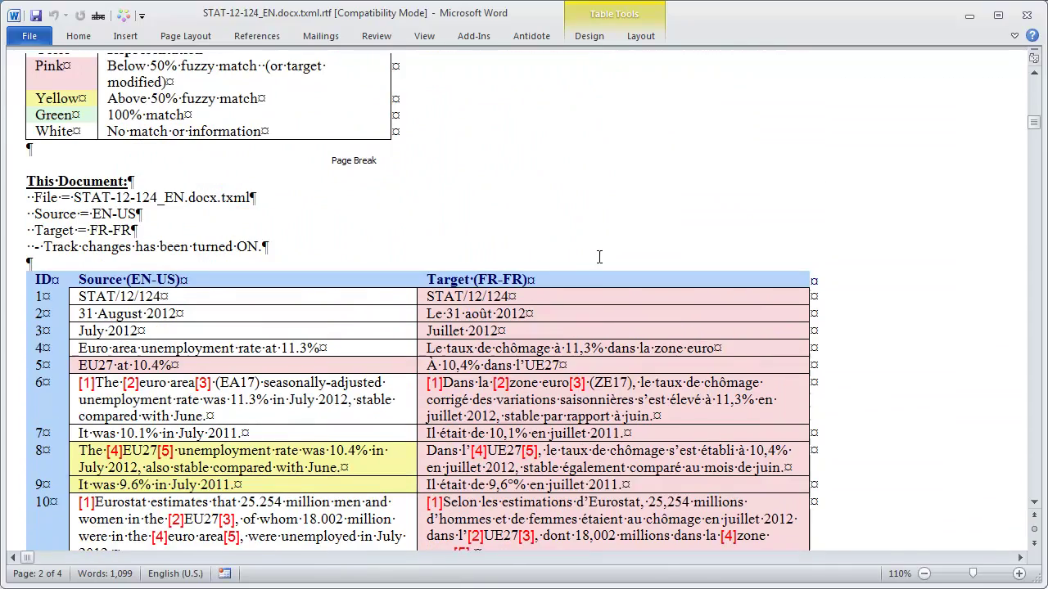
scroll(598, 307, "down", 4)
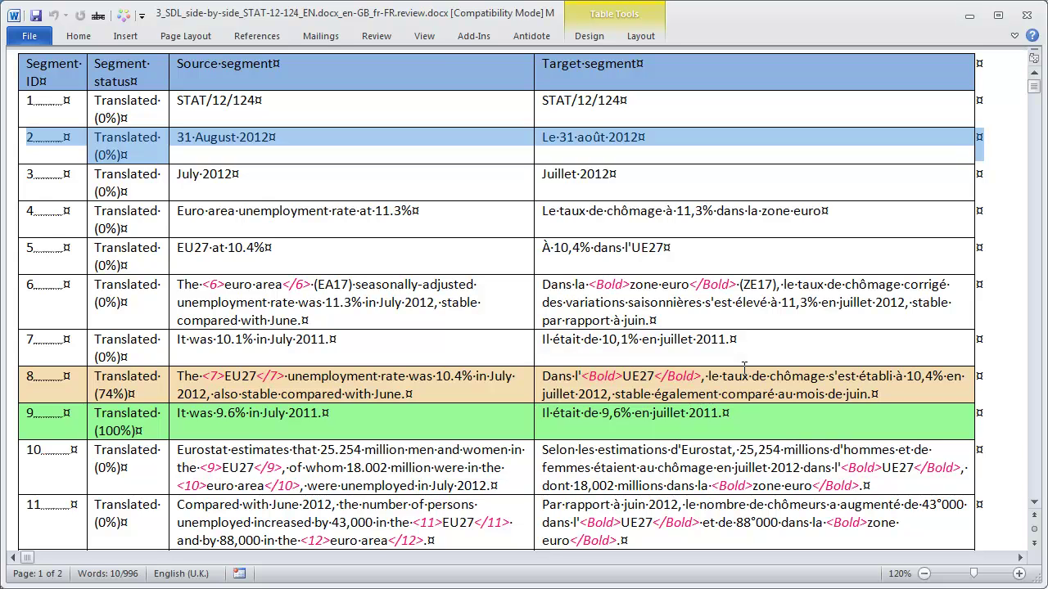
Compare the SDL side-by-side, SDL top-bottom and Wordfast review documents by switching between them in Microsoft Word
key("alt+Tab")
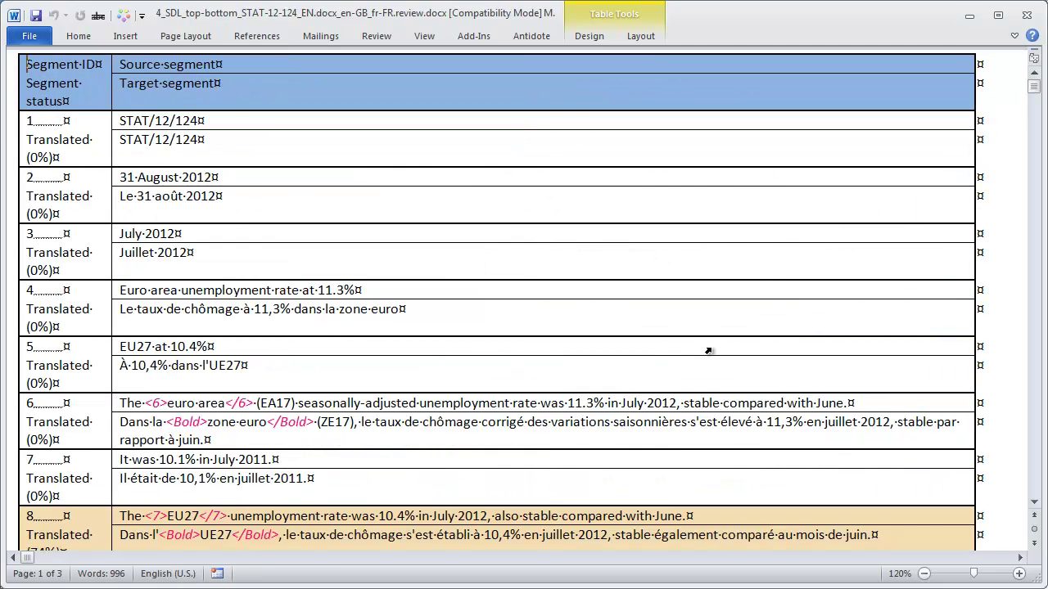
middle_click(707, 352)
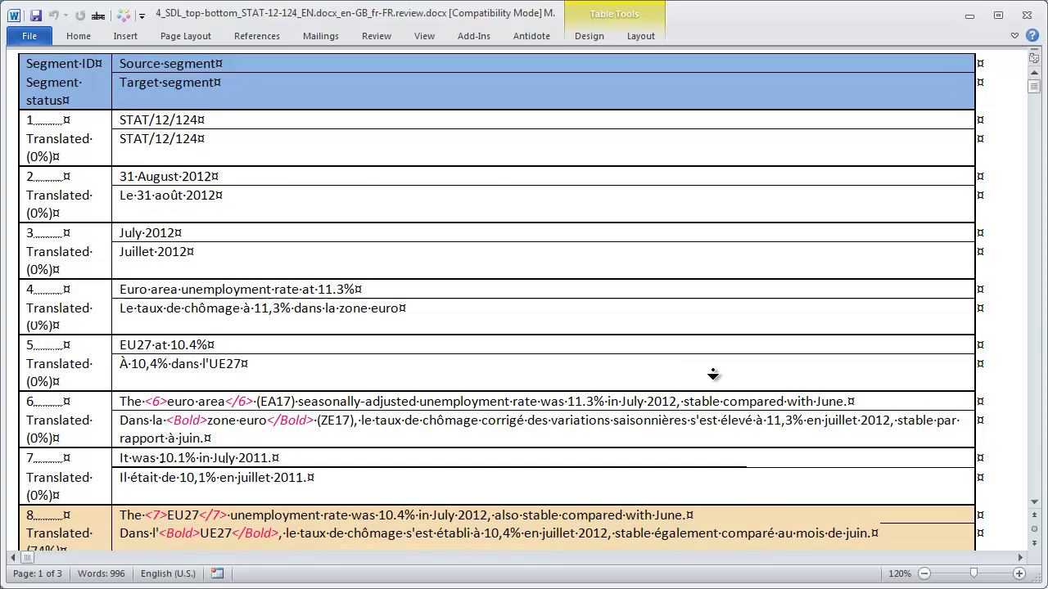
key("alt+Tab")
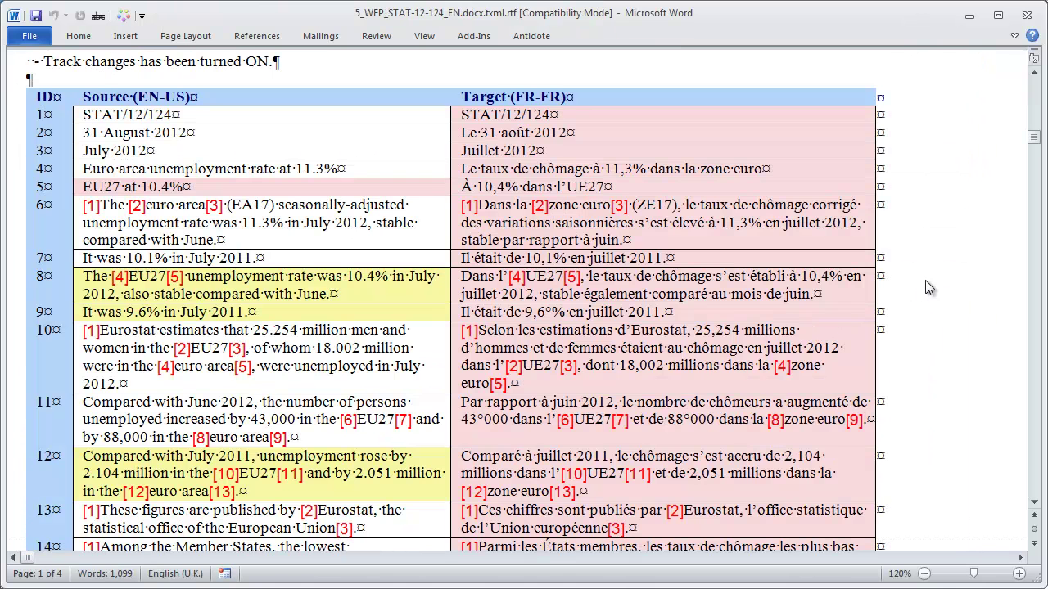